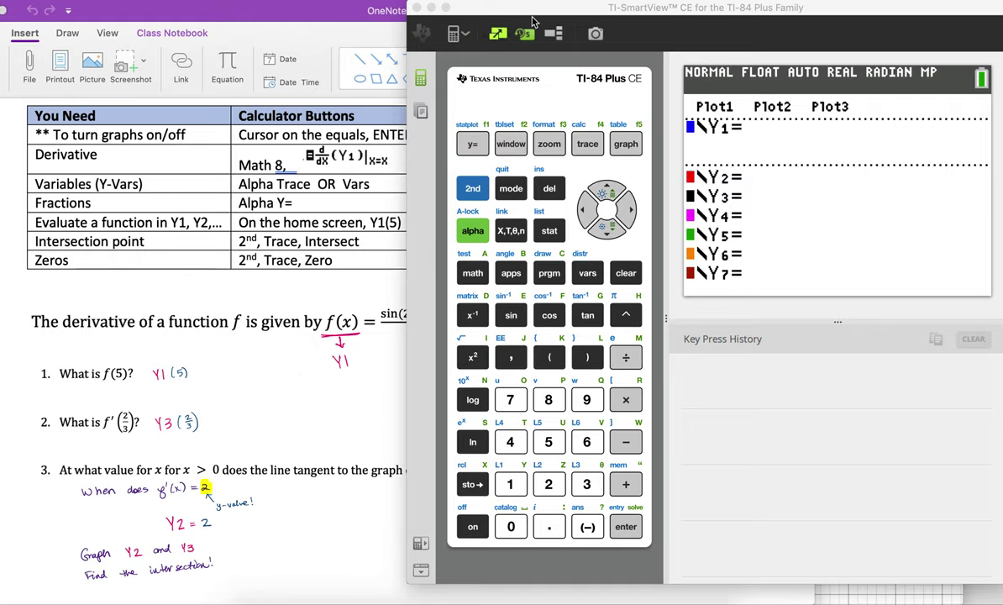
Step: Insert the n/d fraction template into Y1
click(266, 363)
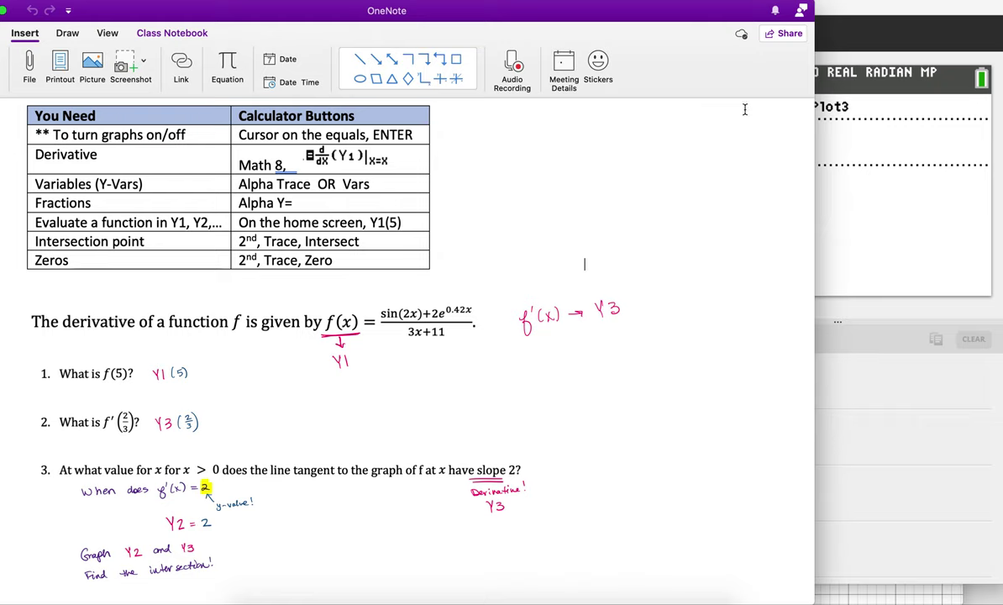
click(814, 151)
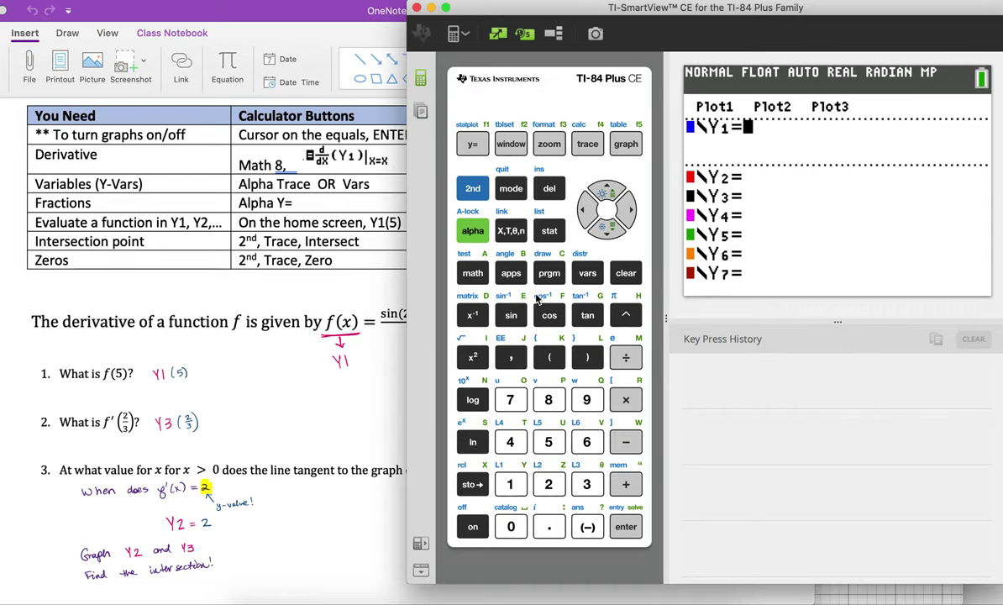
click(472, 223)
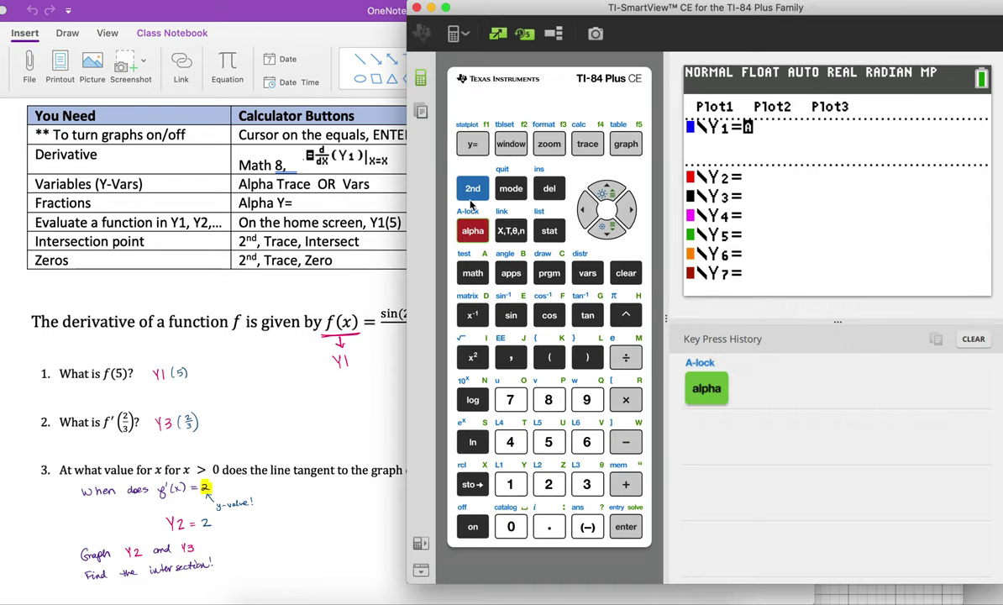
click(472, 145)
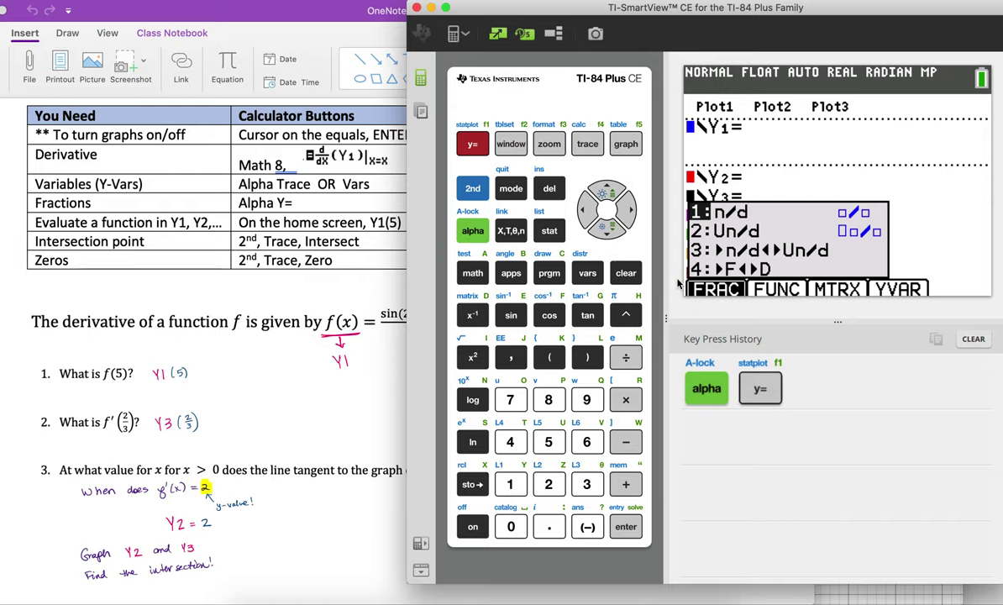
key(1)
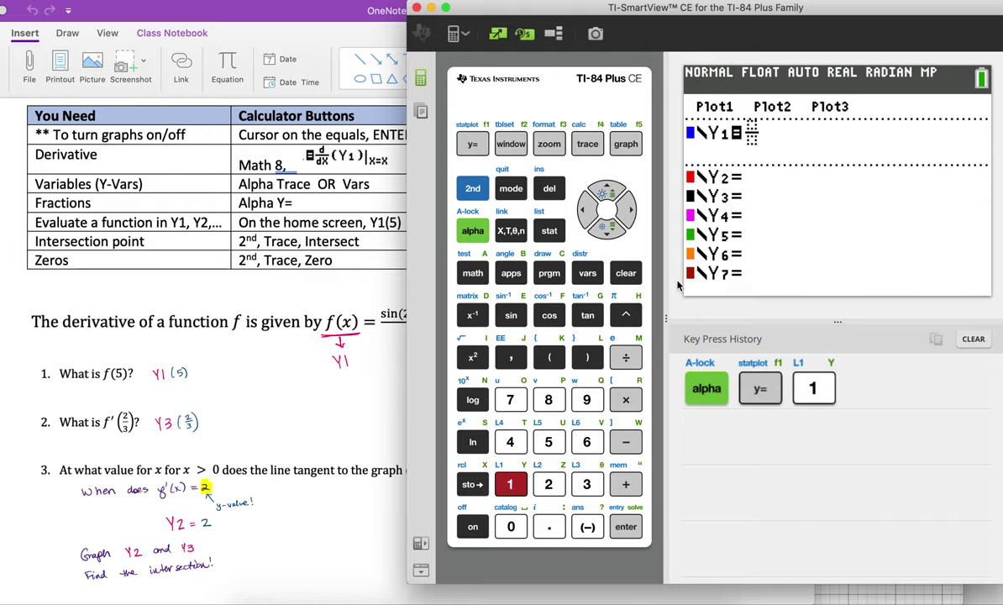
Step: Enter sin(2X) as the start of the numerator
click(512, 316)
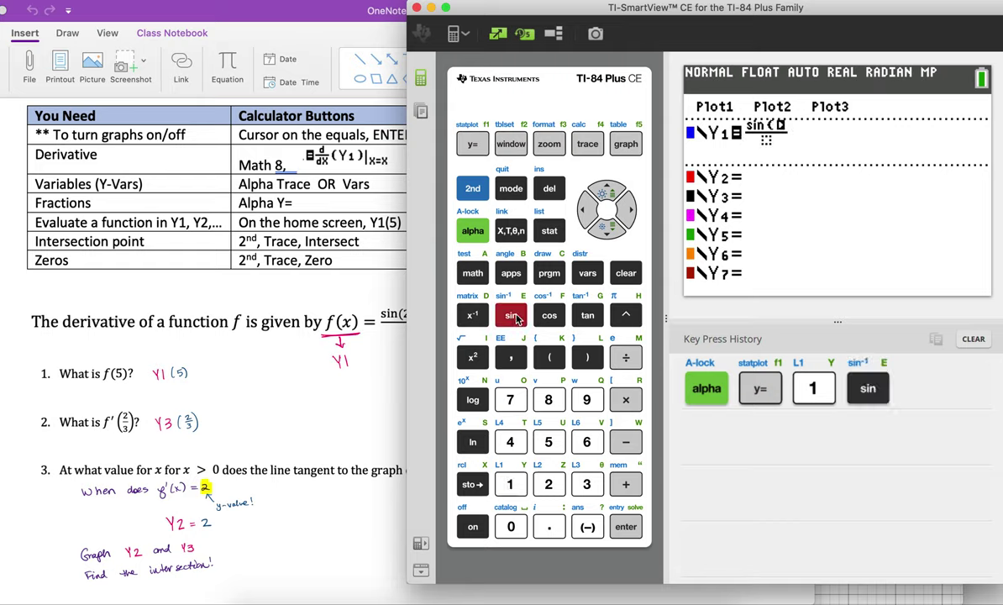
click(549, 484)
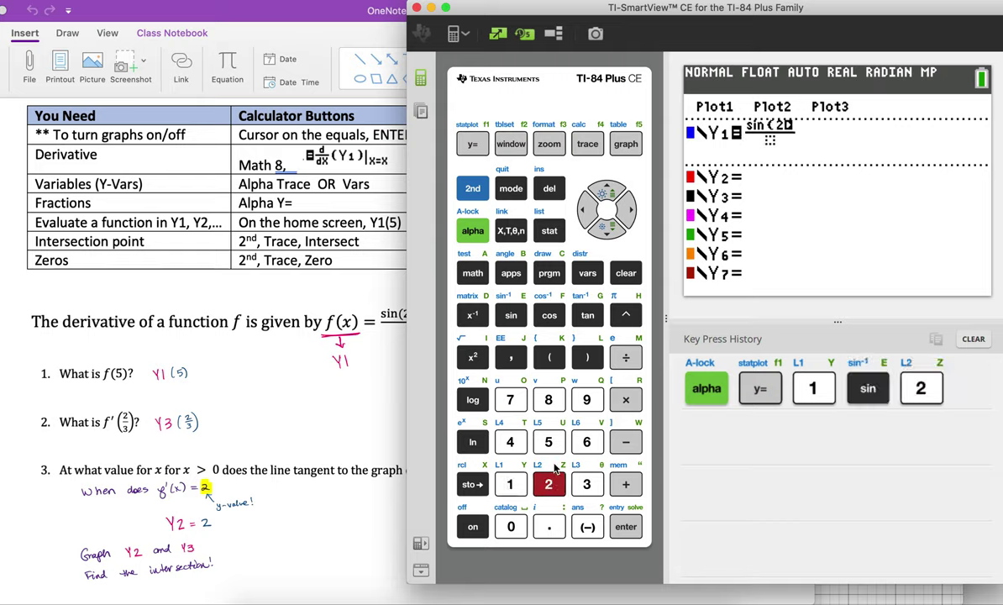
click(510, 231)
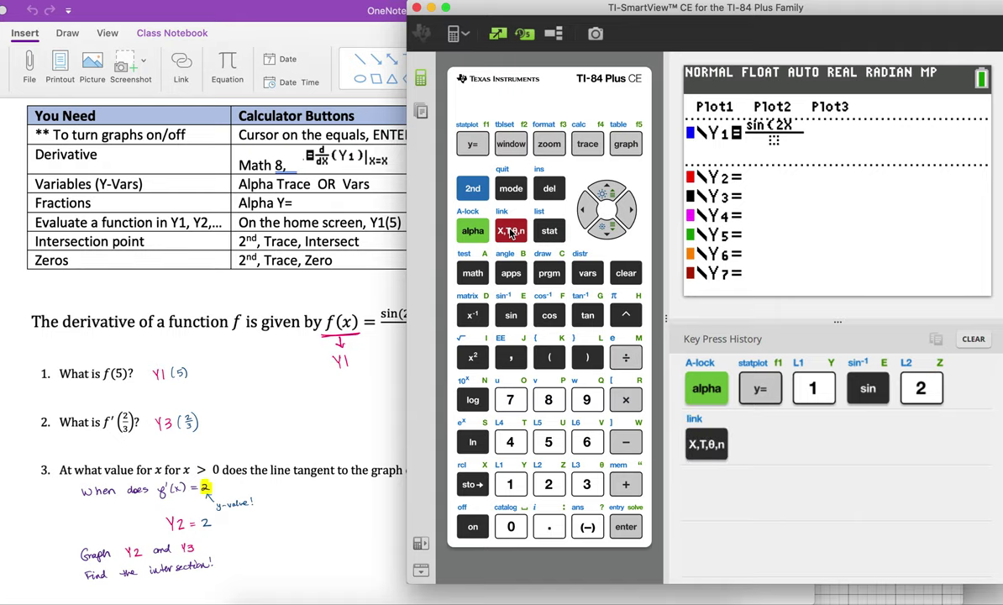
click(588, 357)
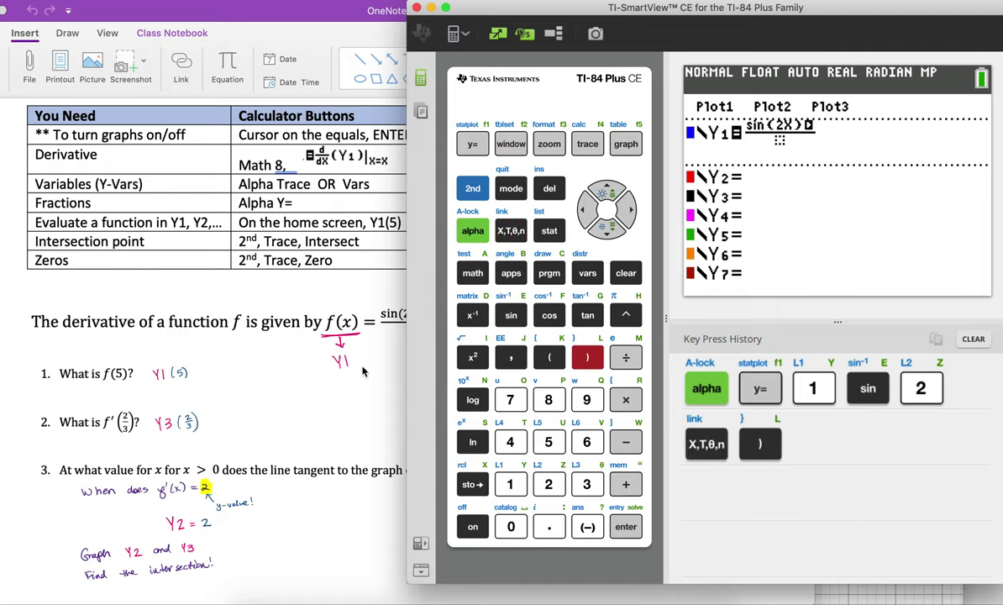
click(406, 386)
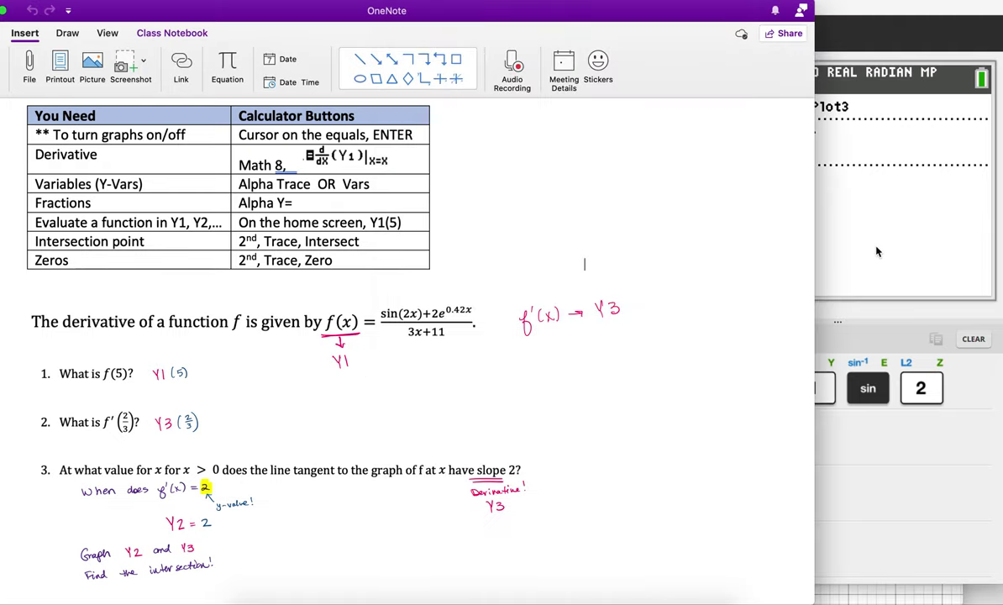
click(822, 225)
Step: Append +2e^(.42X) to the numerator
click(625, 484)
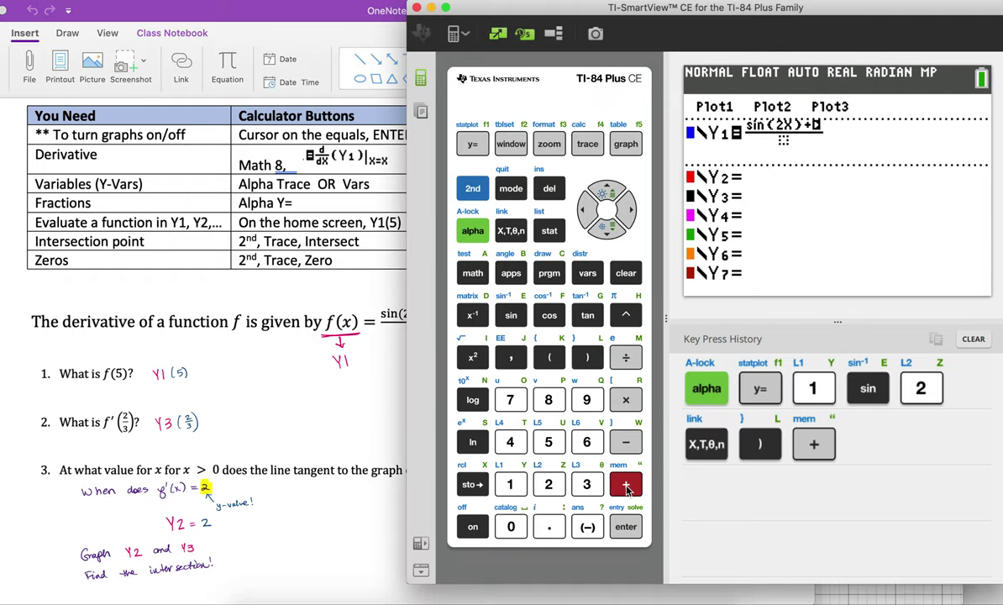
click(548, 482)
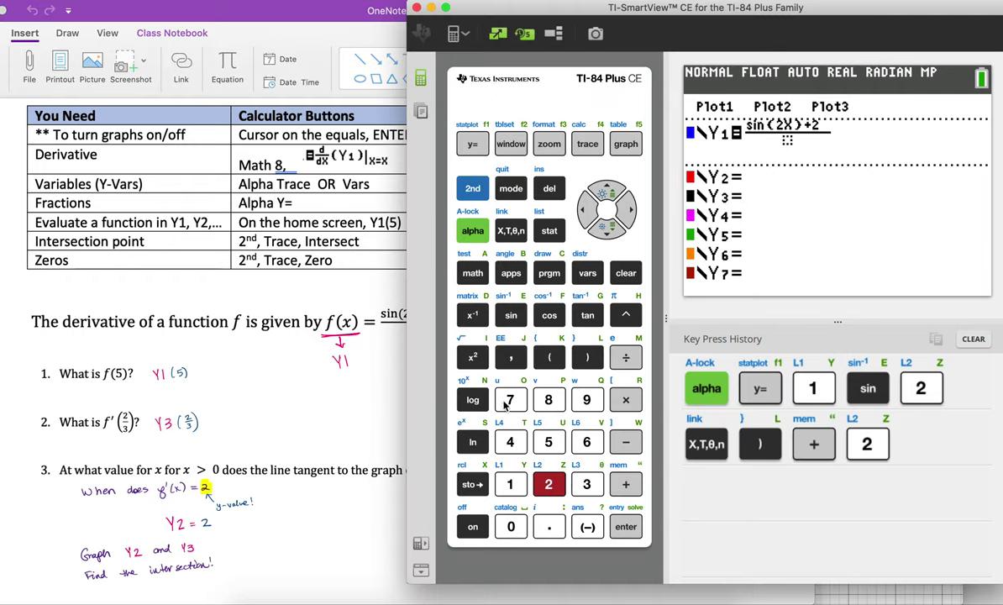
click(473, 188)
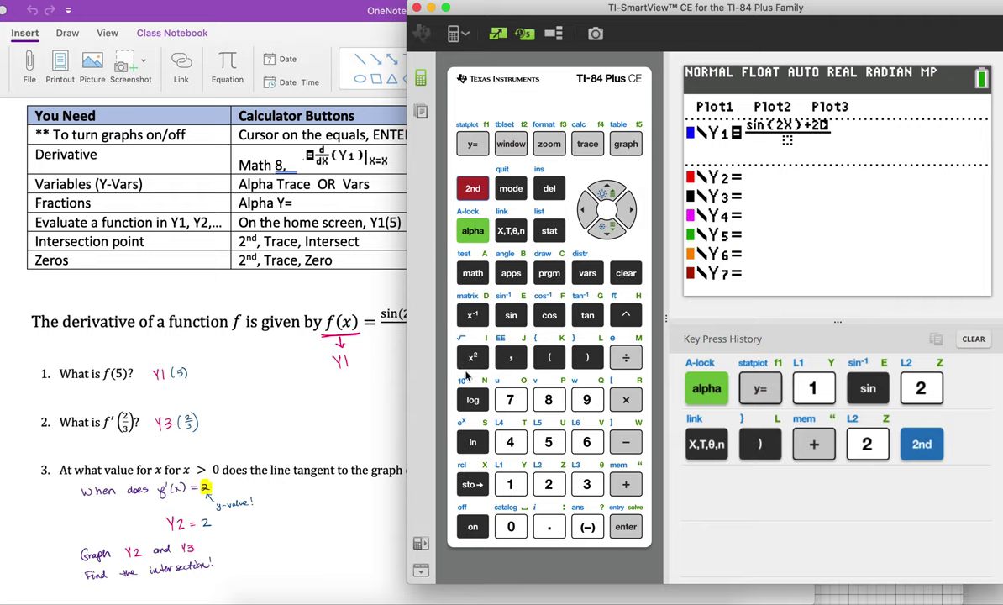
click(472, 440)
click(625, 315)
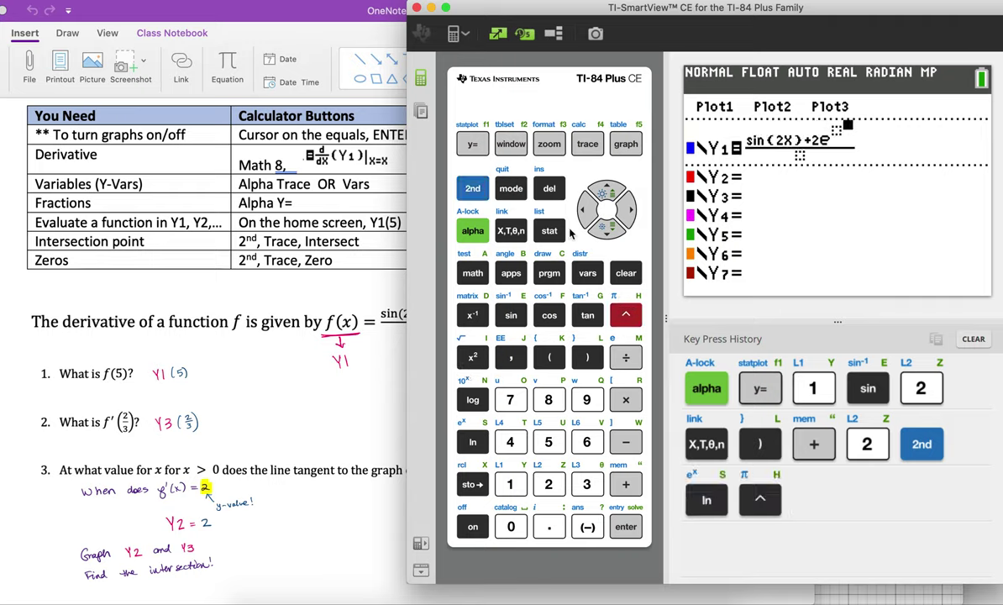
click(550, 190)
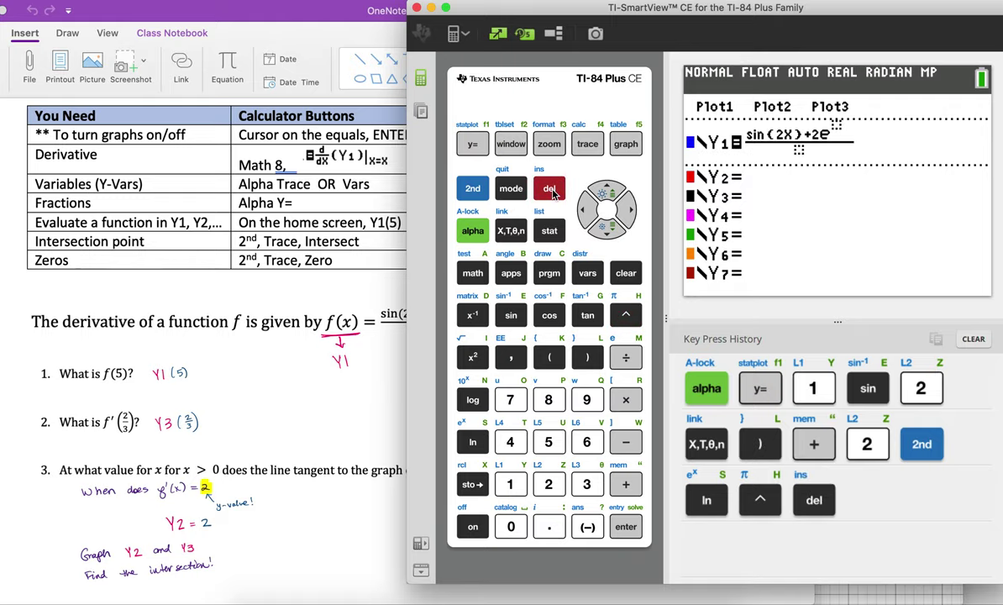
click(590, 211)
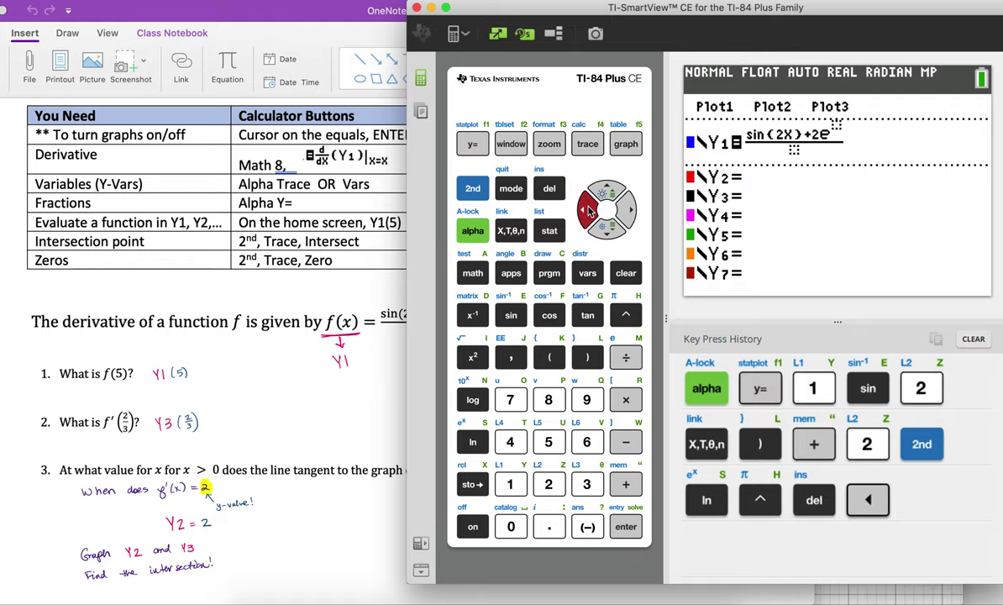
click(366, 428)
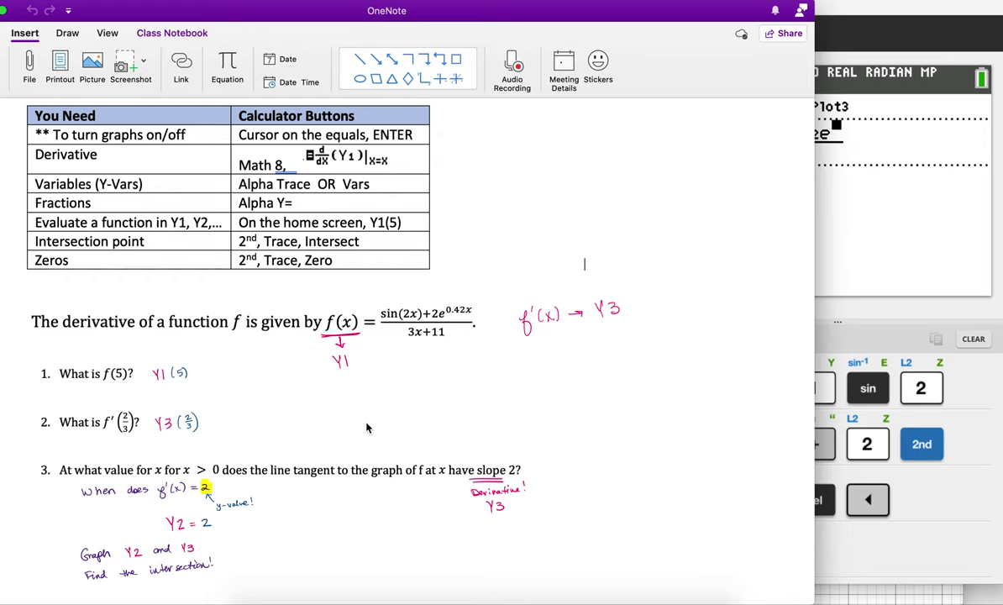
key(super+Tab)
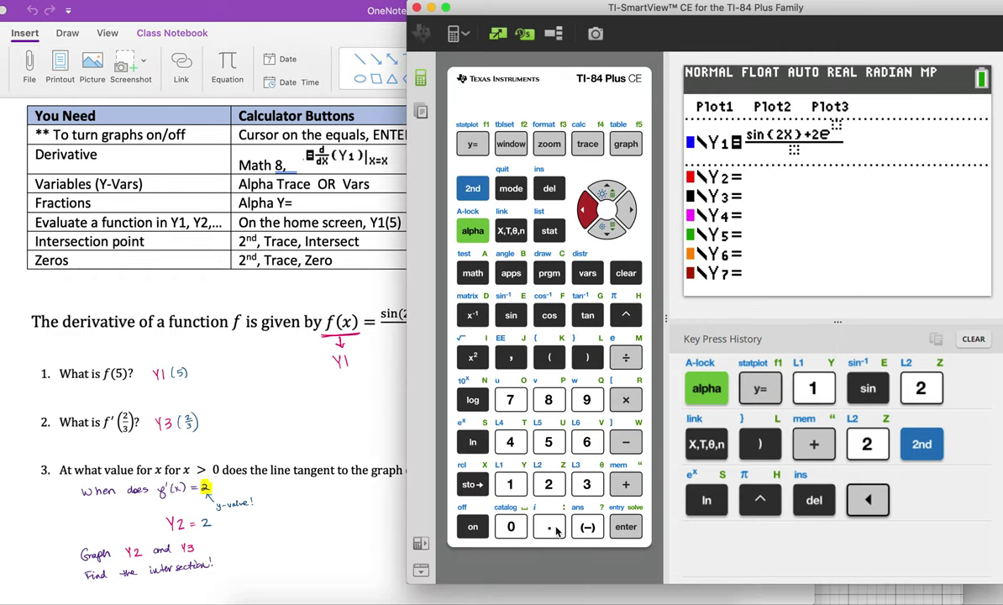
key(period)
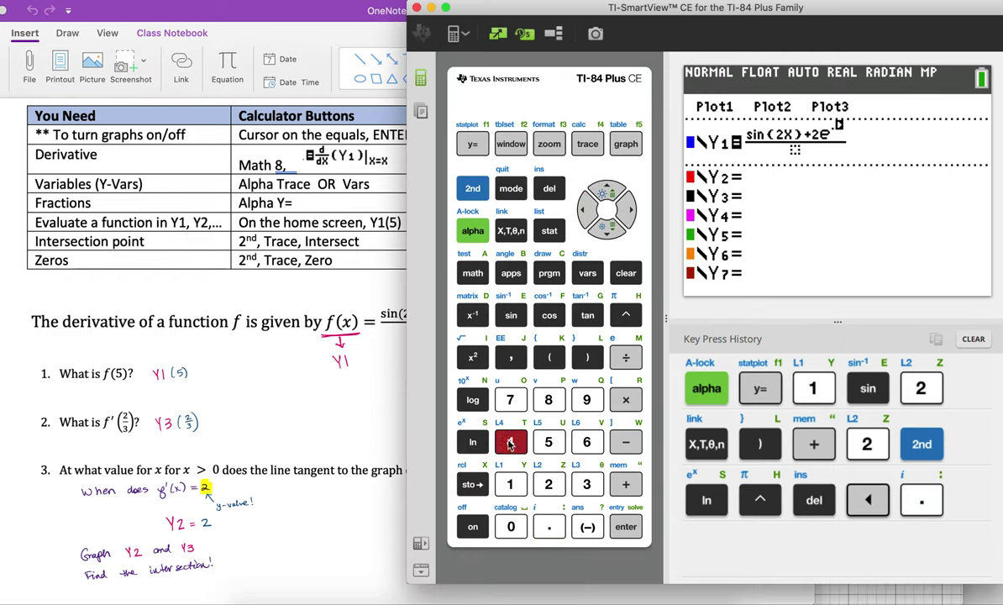
text(42)
click(514, 235)
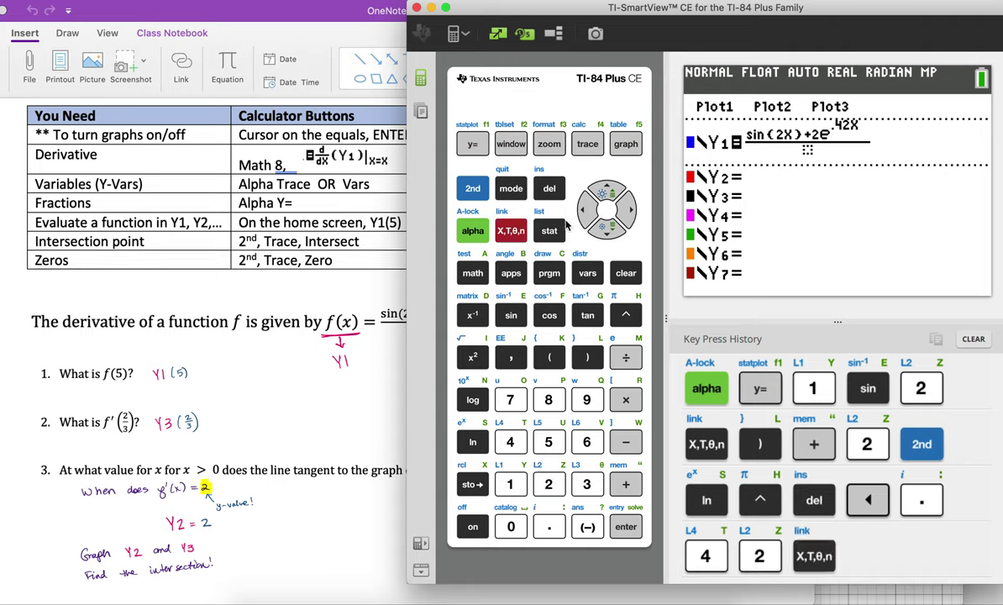
Step: Enter 3X+11 as Y1's denominator, check it against the notes, and move toward Y3
click(609, 234)
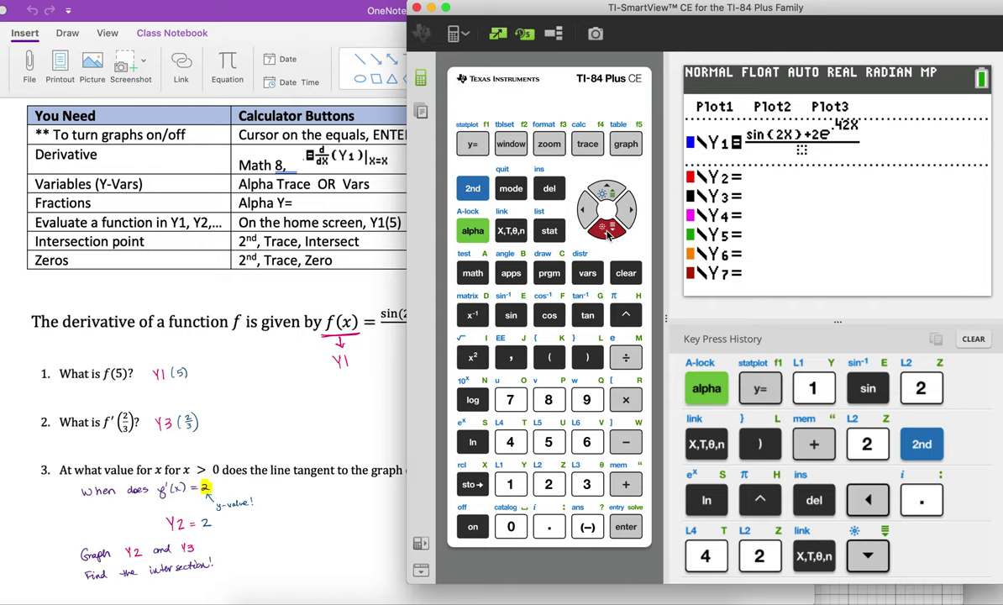
click(404, 343)
key(super+Tab)
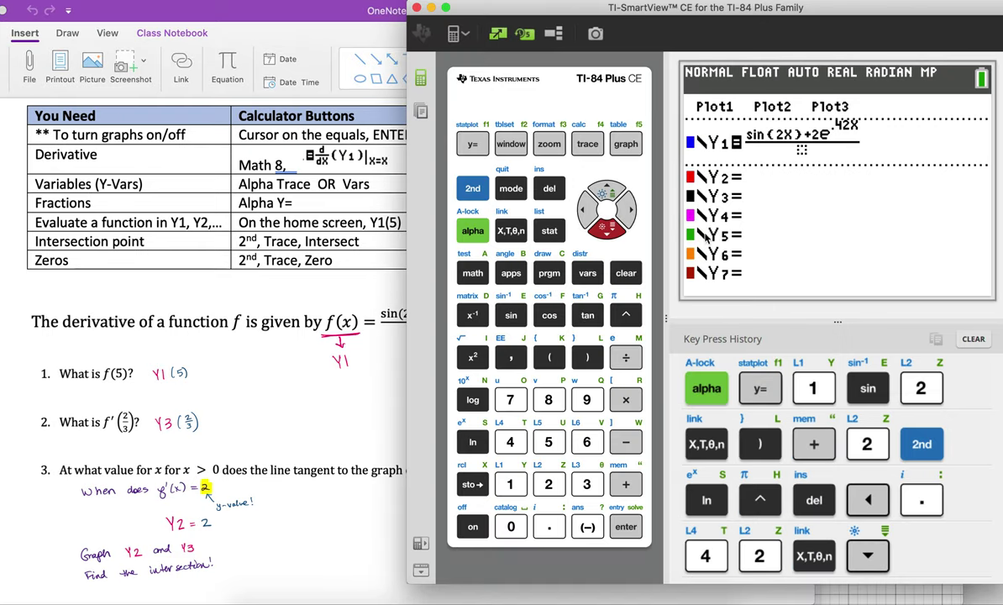
text(3x)
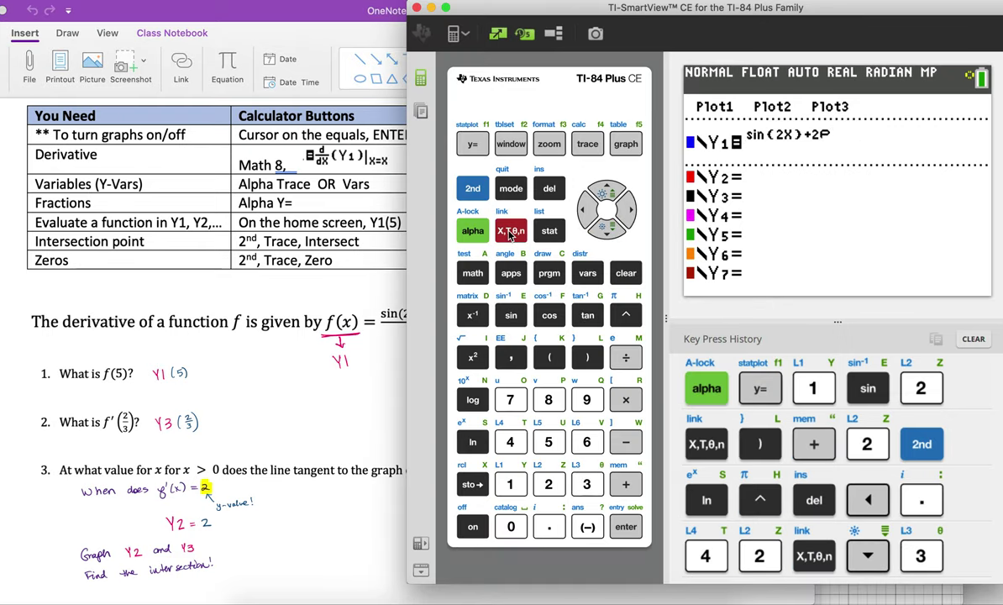
click(626, 484)
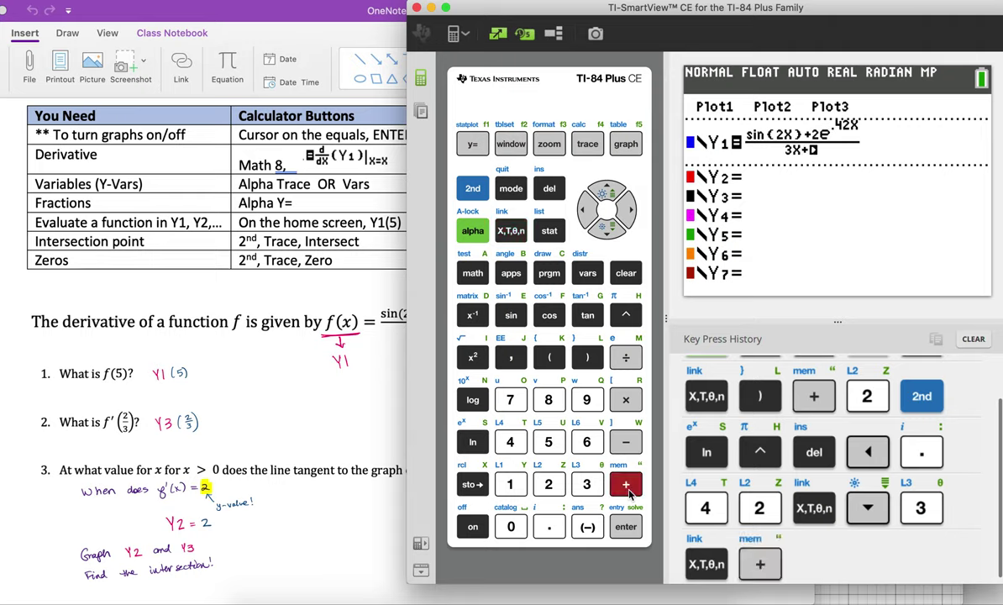
click(511, 485)
click(511, 484)
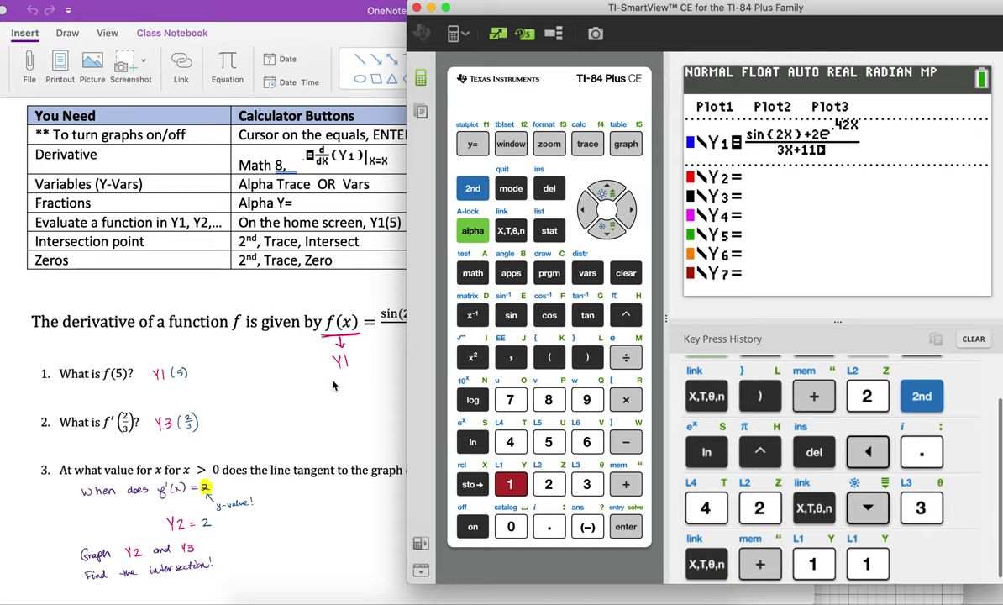
click(314, 360)
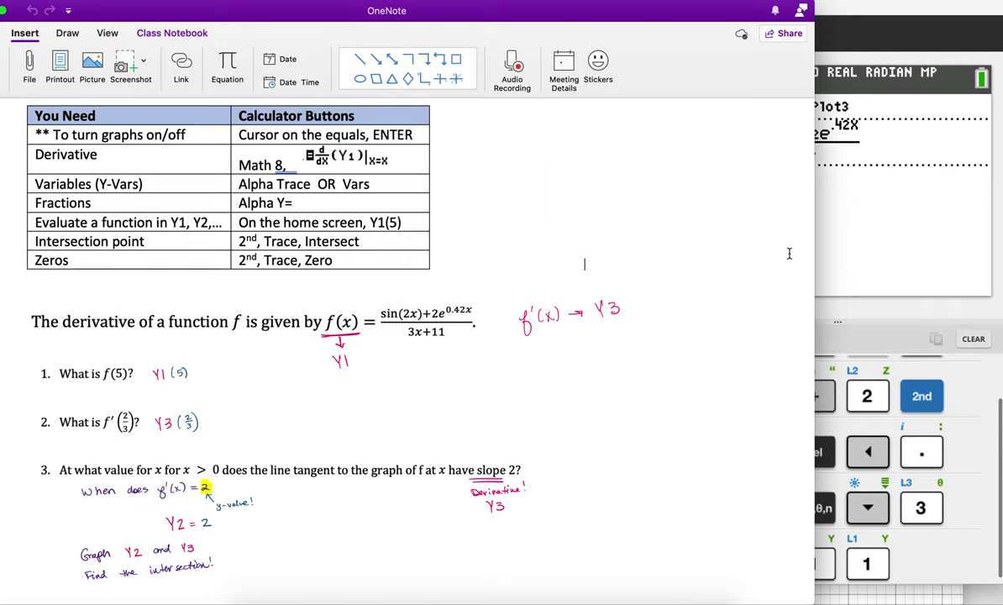
key(super+Tab)
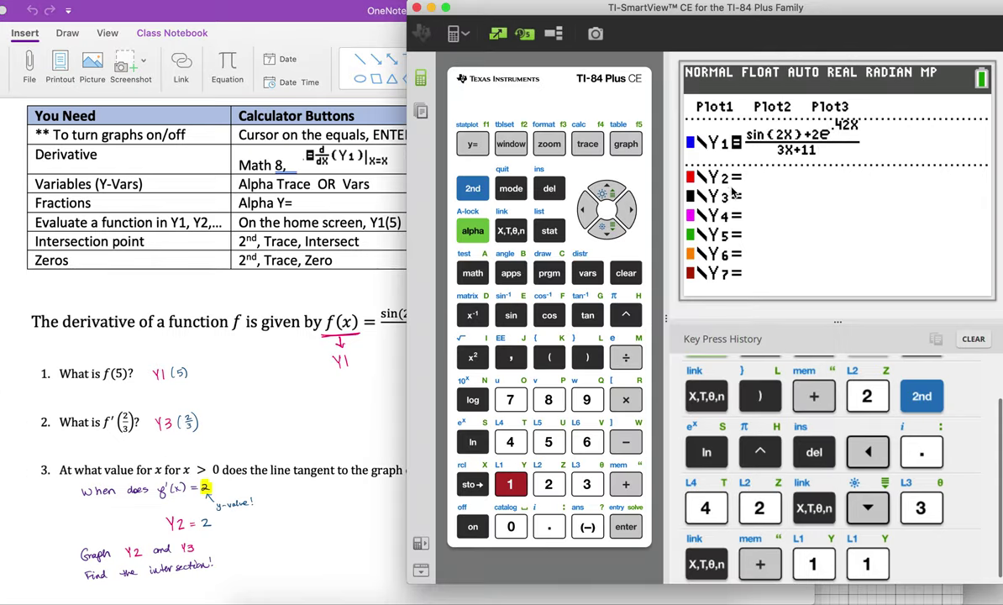
key(Down)
key(Down)
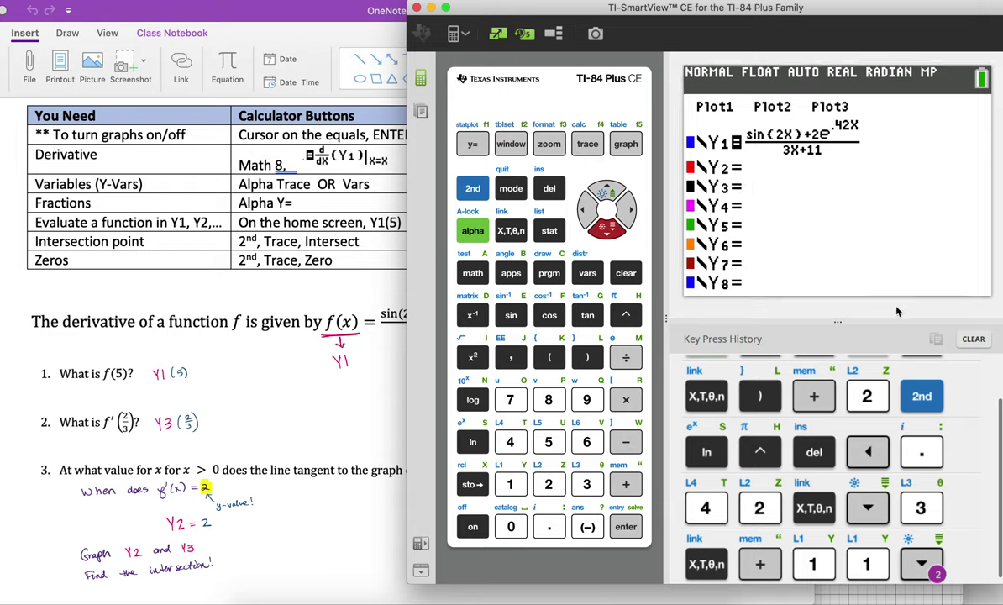
Step: Clear the key press history and enter nDeriv of Y1 with respect to X at x=X in Y3
click(973, 339)
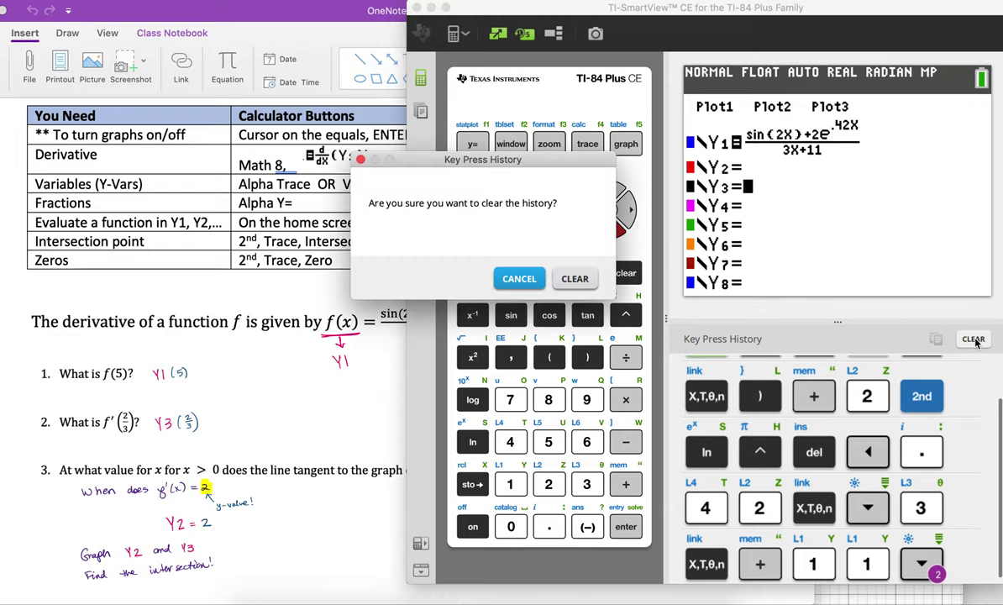
click(574, 278)
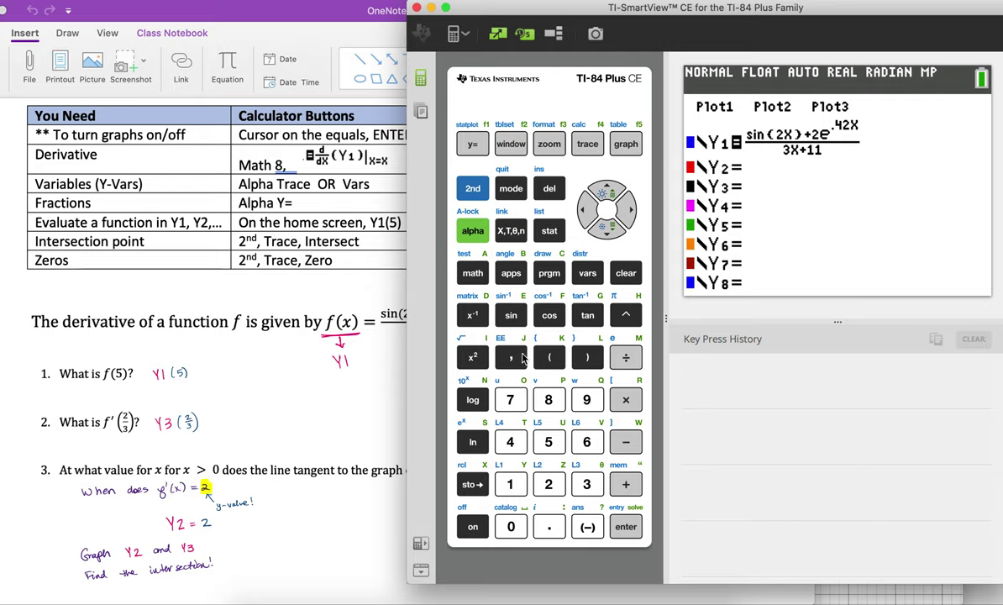
click(473, 274)
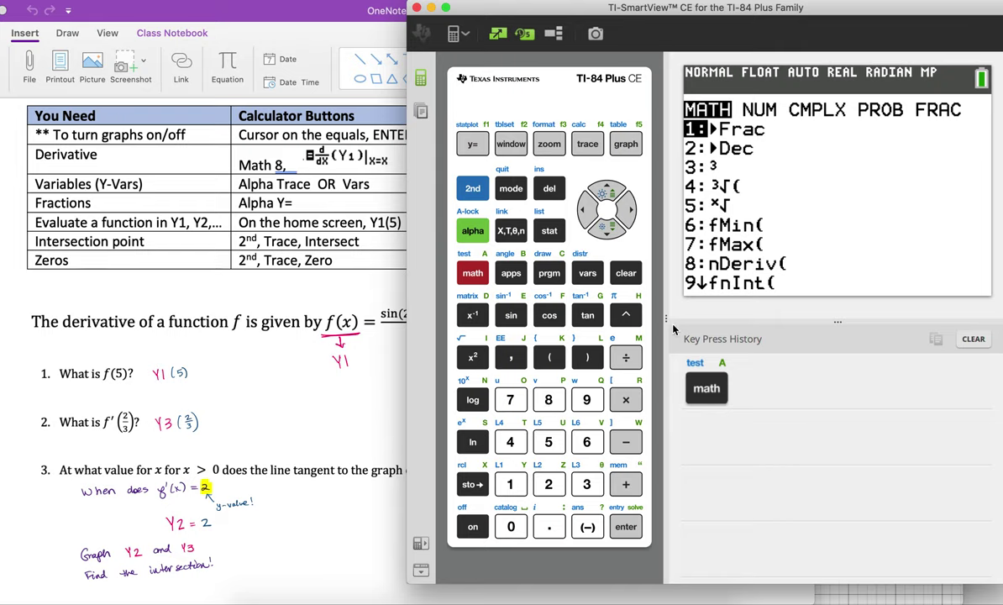
click(550, 402)
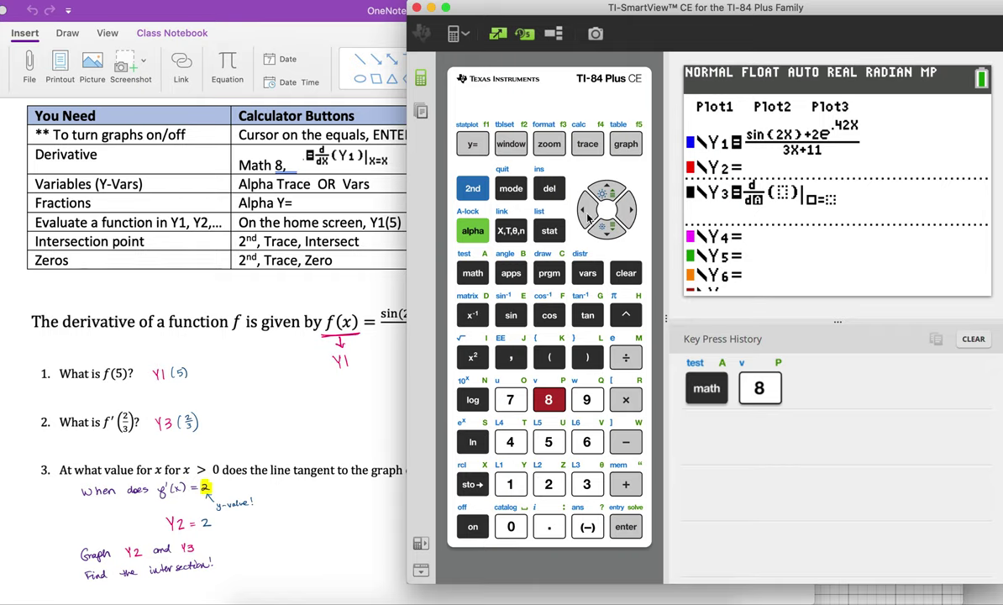
click(517, 232)
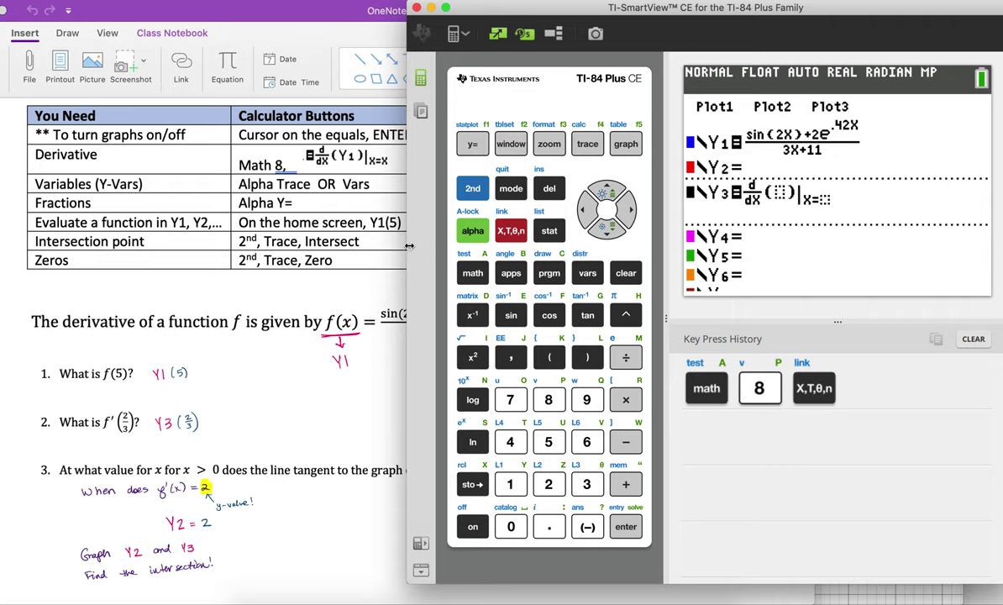
click(472, 230)
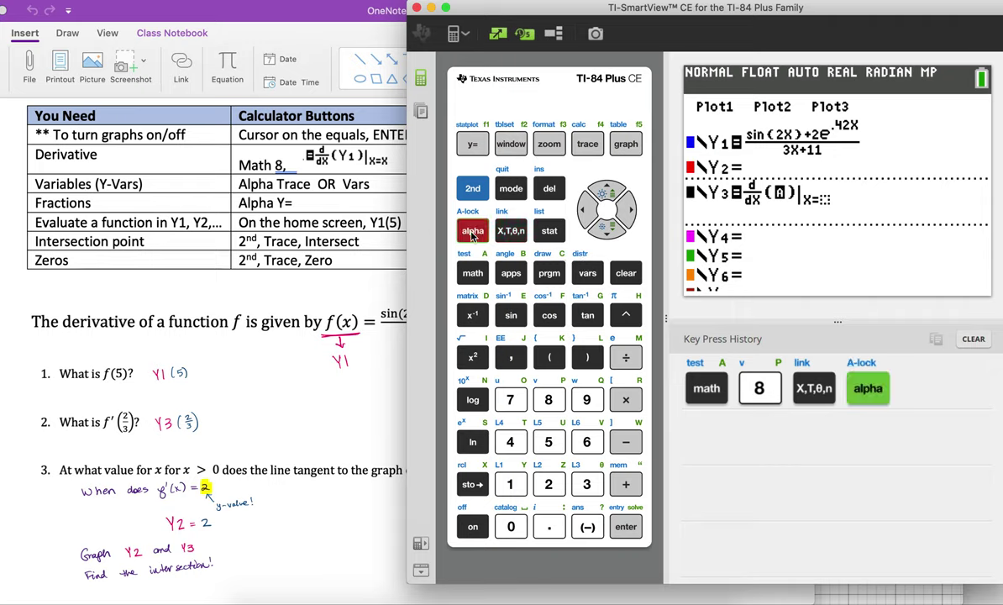
click(598, 144)
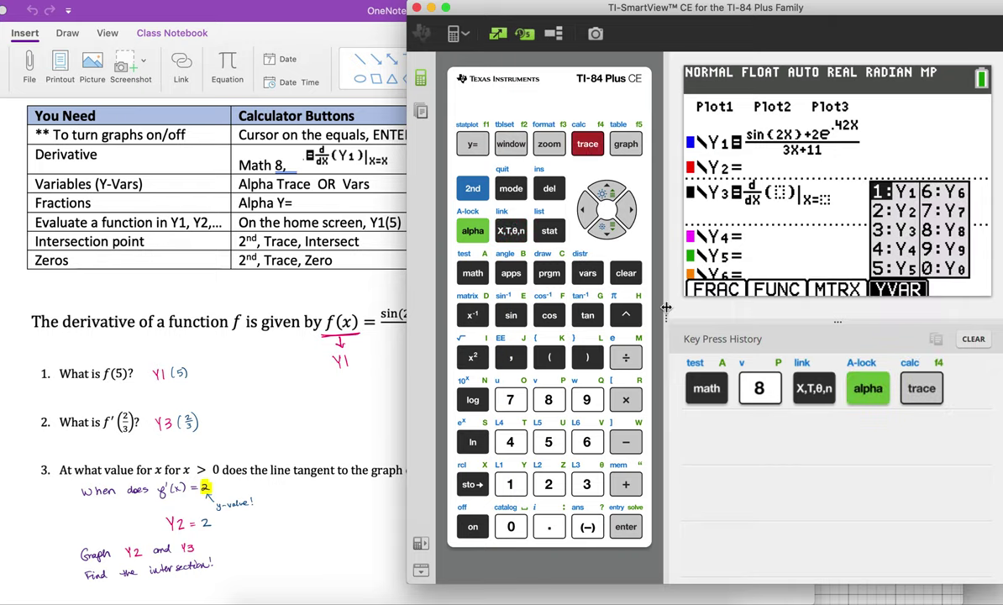
click(510, 484)
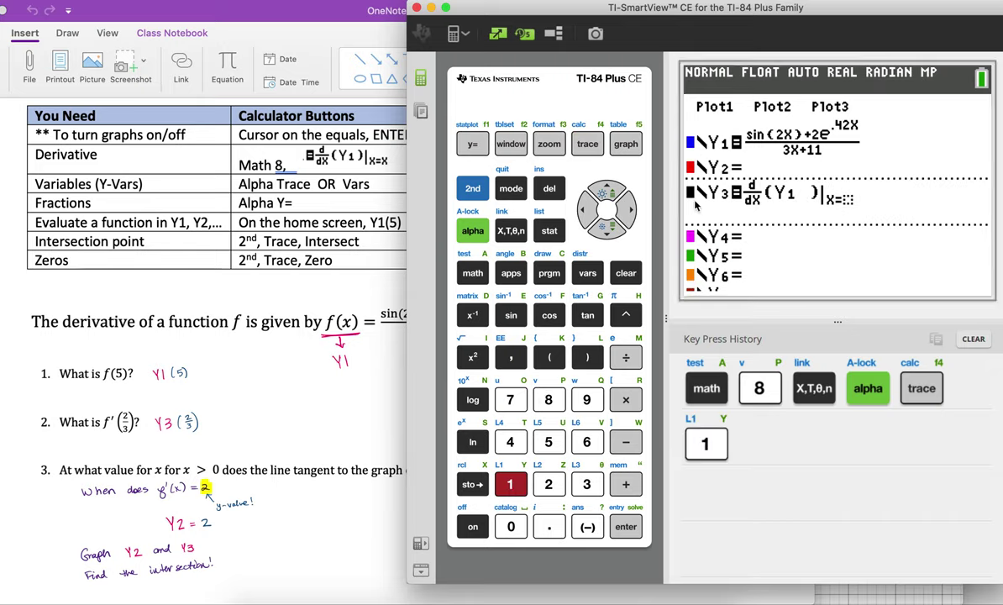
click(626, 214)
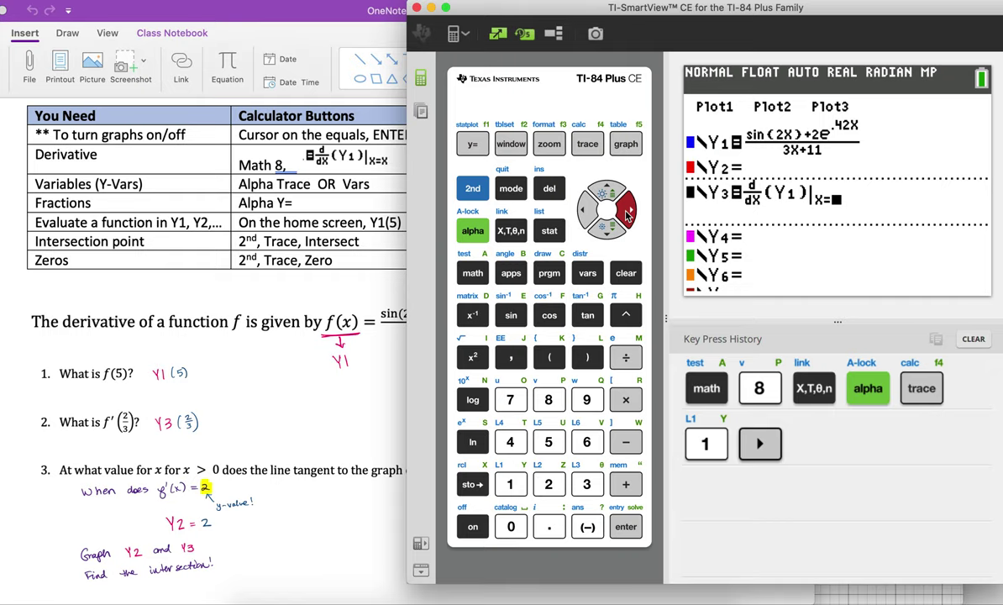
click(513, 234)
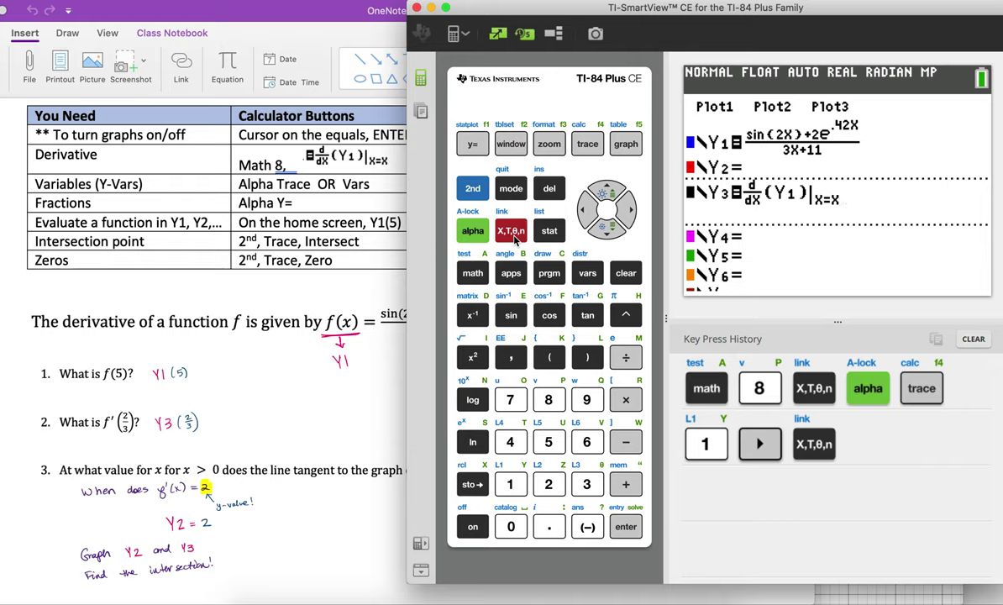
key(Left)
key(Left)
key(Left)
key(Left)
key(Left)
key(Left)
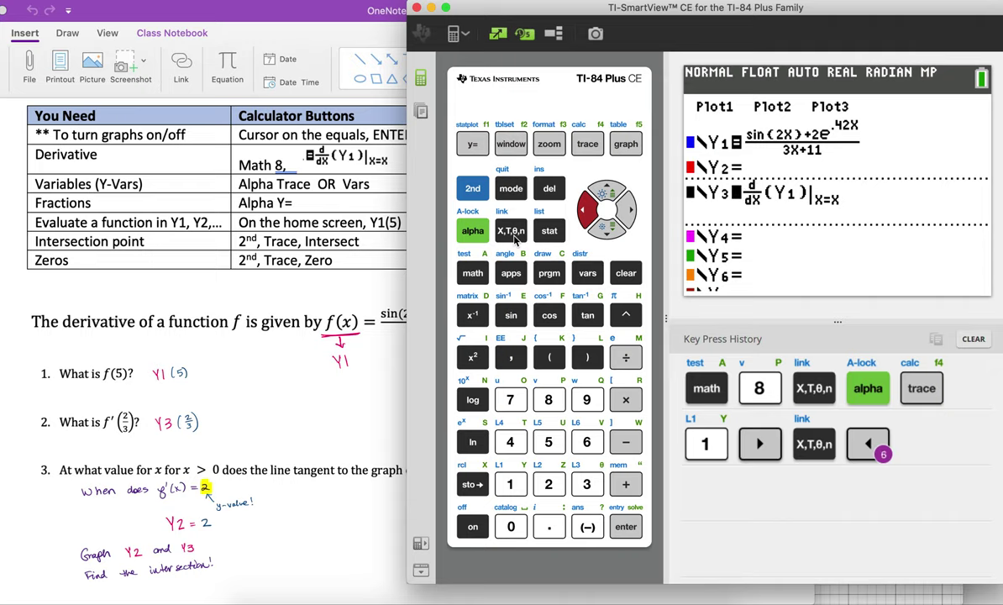
Step: Deselect Y3's equals sign so Y3 no longer graphs
key(Left)
key(Up)
key(Up)
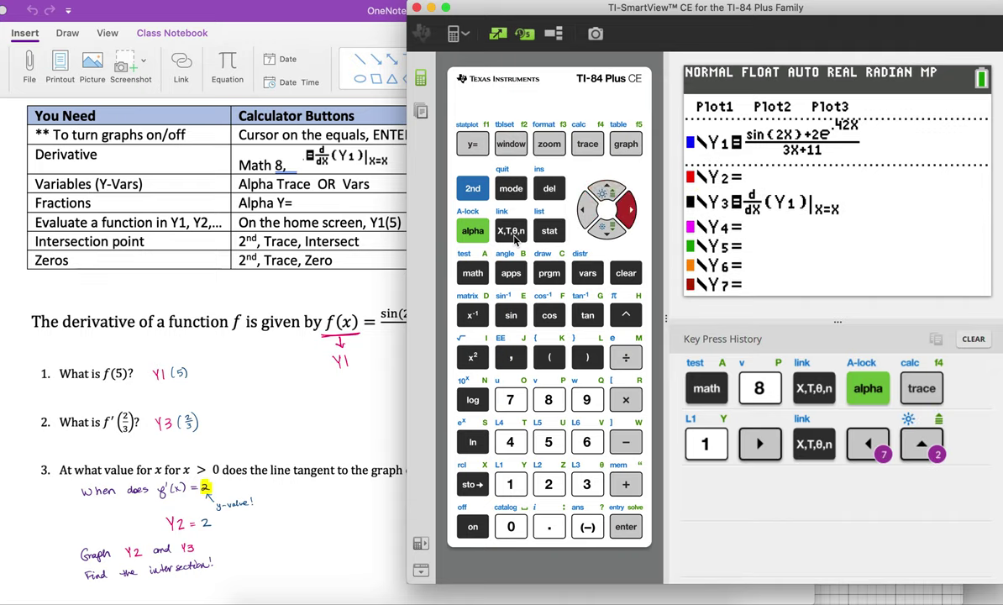
key(Right)
key(Right)
key(Left)
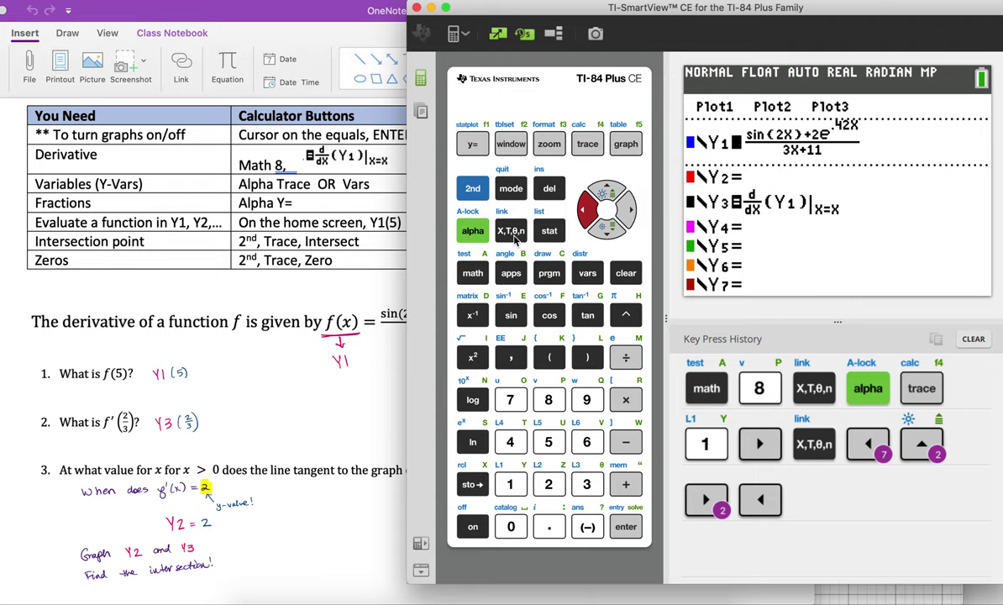
key(Down)
key(Down)
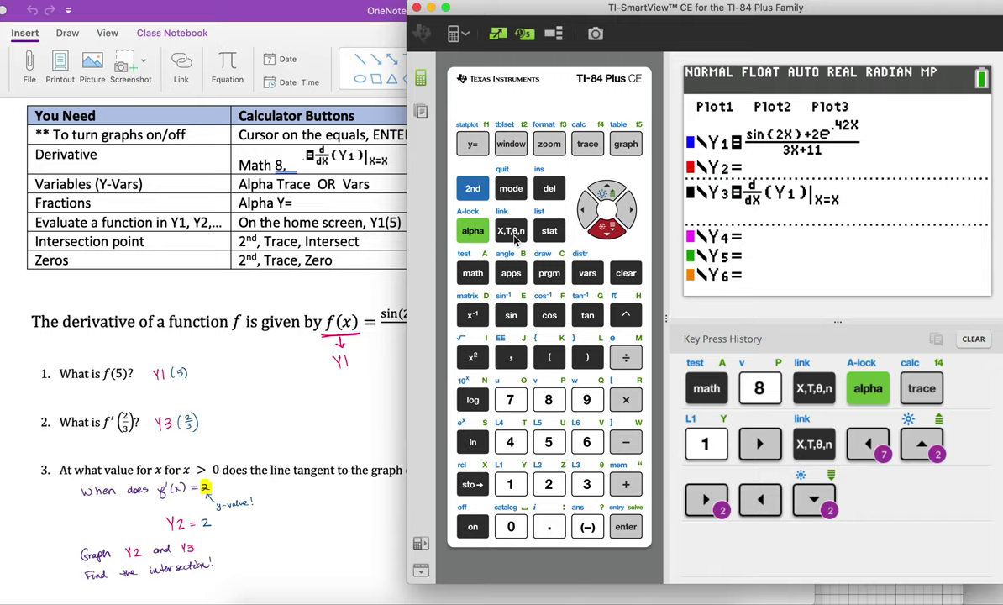
key(Up)
key(Down)
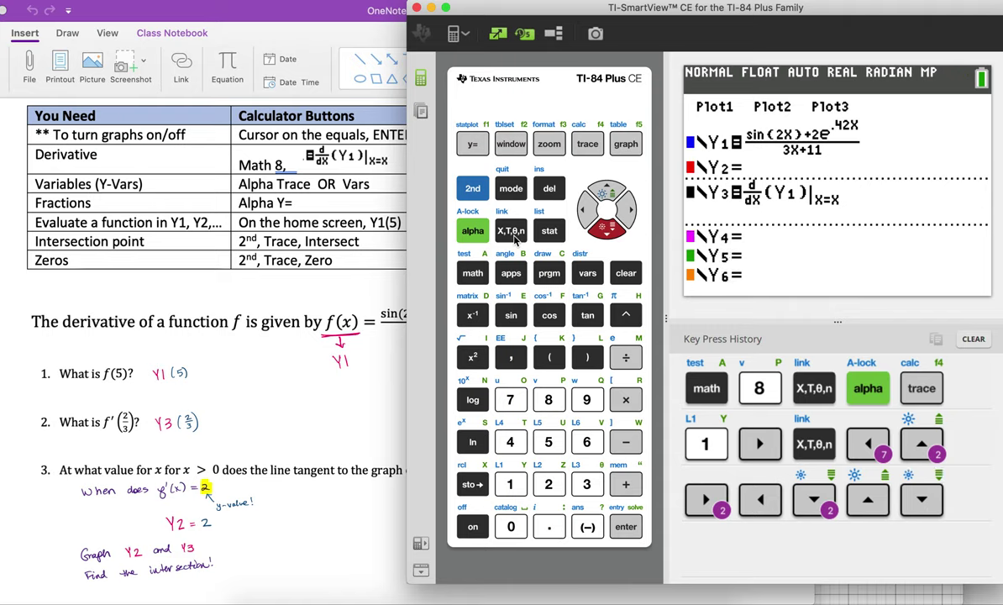
key(Up)
key(Down)
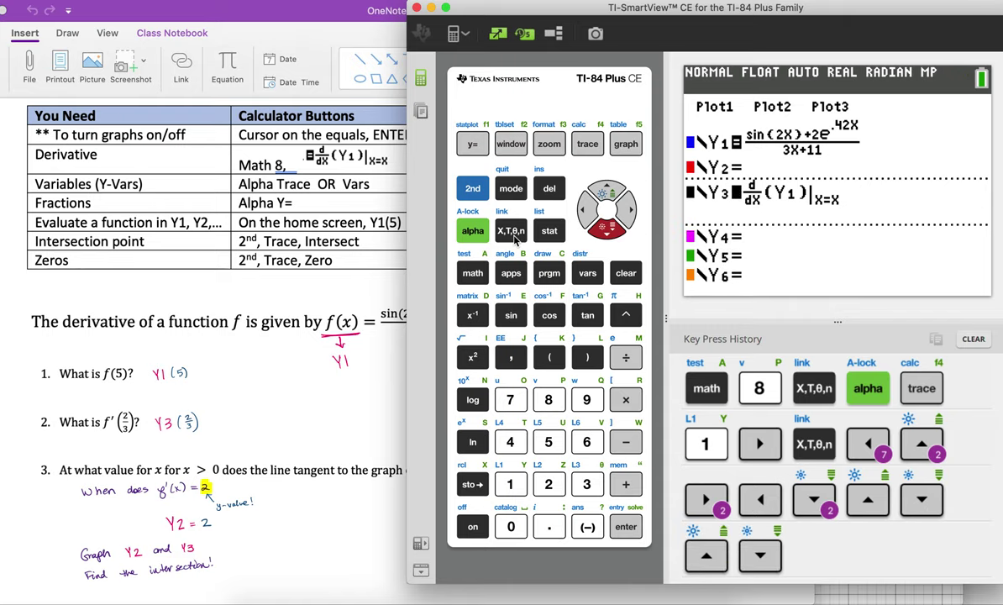
click(627, 529)
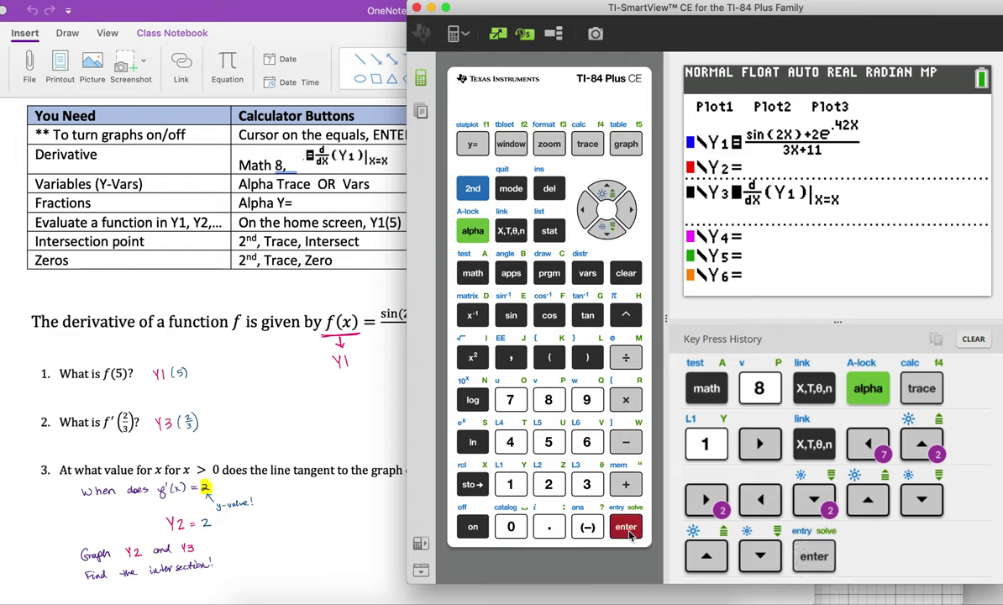
Step: Clear the key press history, leaving Y3 switched off
click(976, 338)
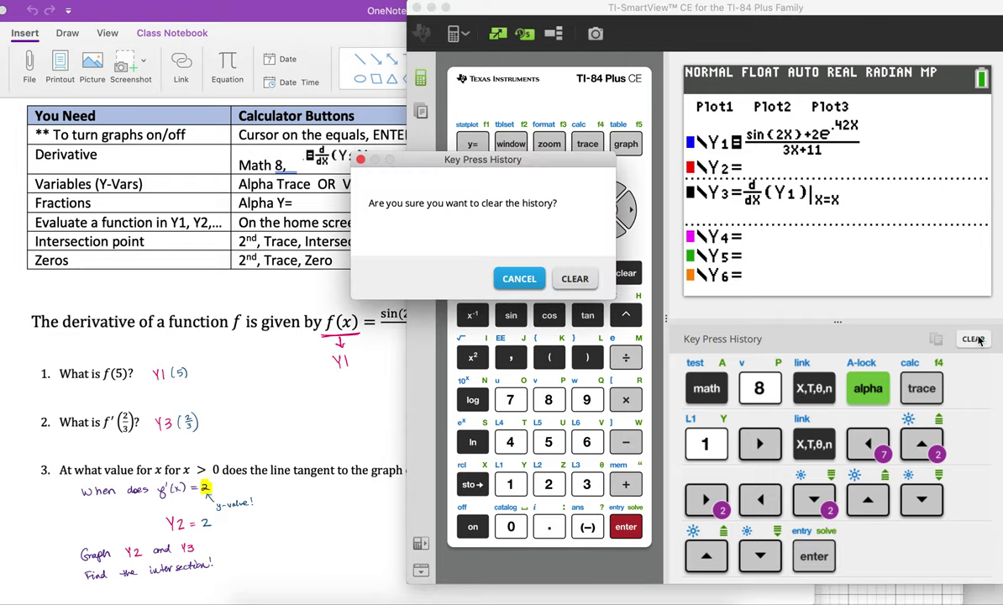
click(575, 278)
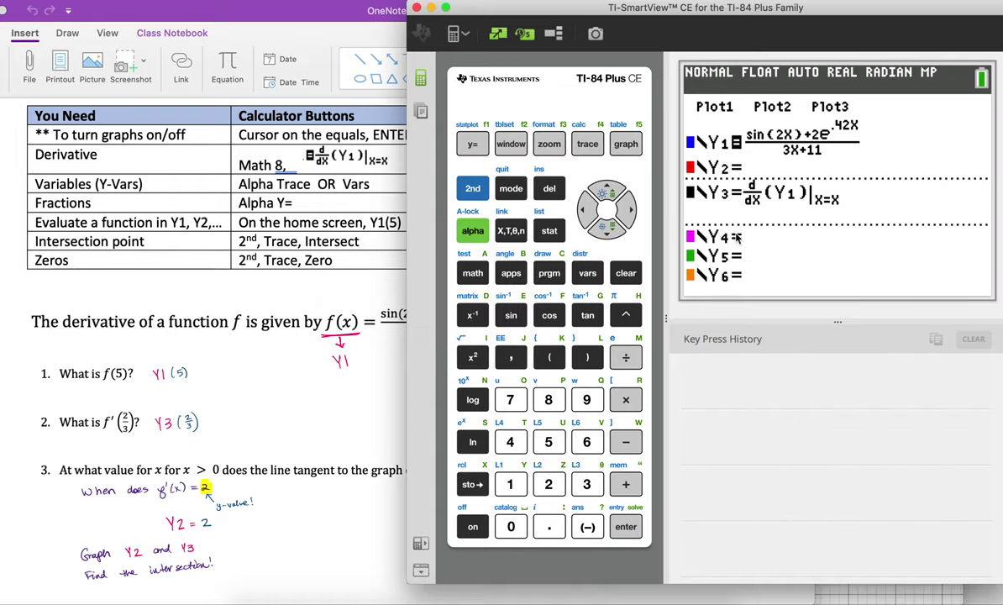
click(629, 527)
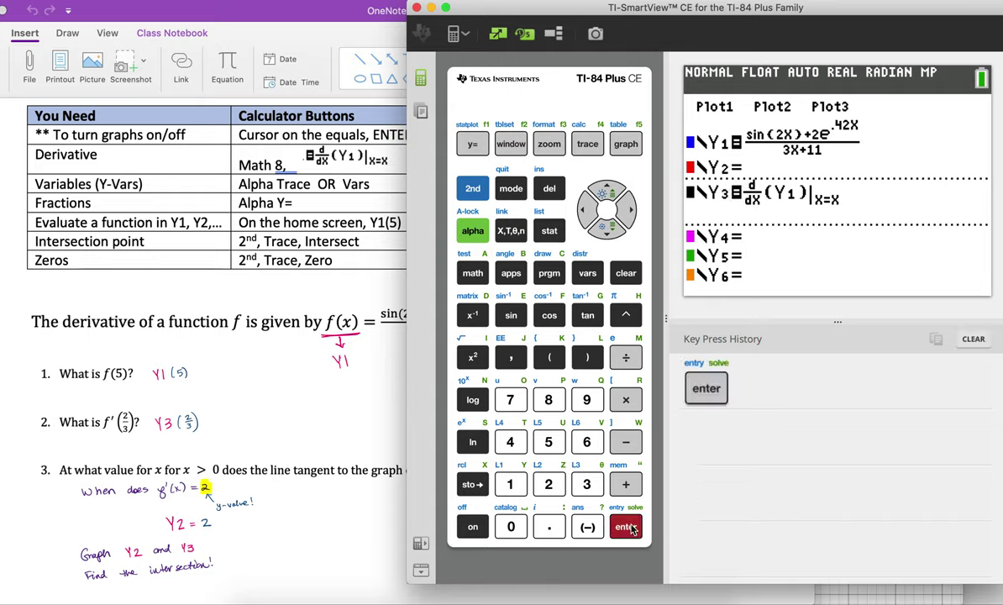
key(Up)
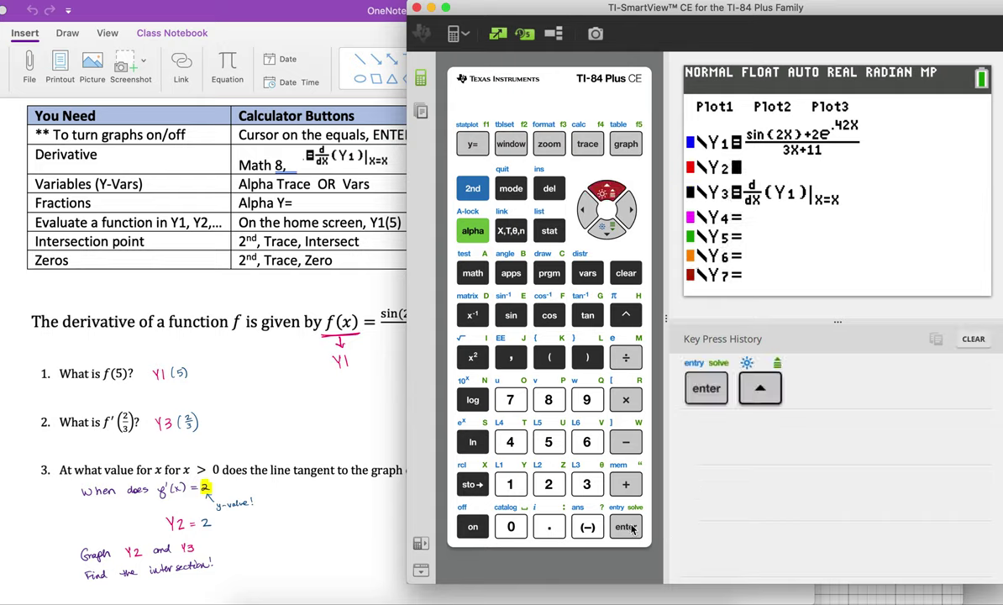
key(Down)
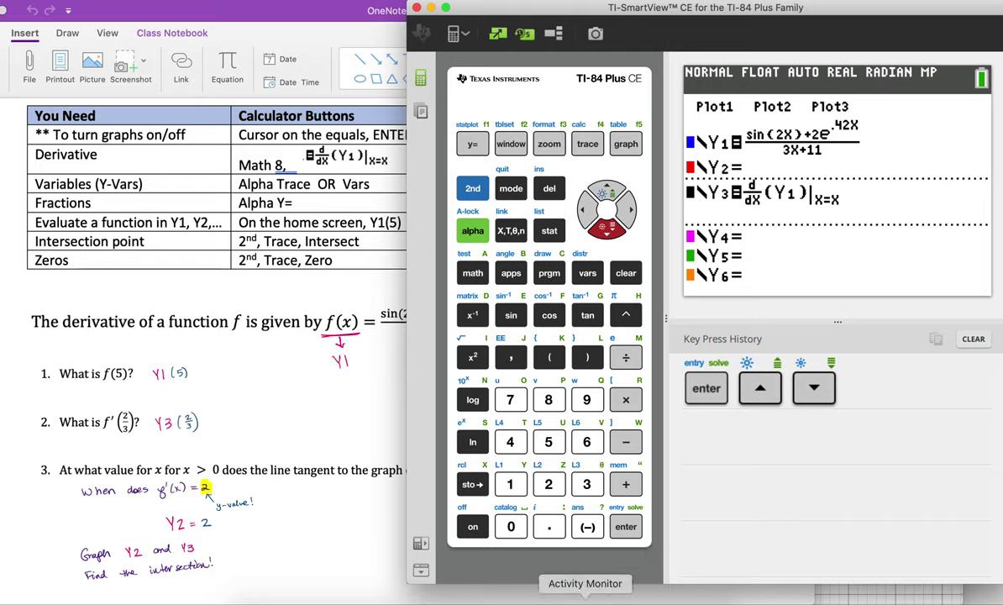
click(622, 530)
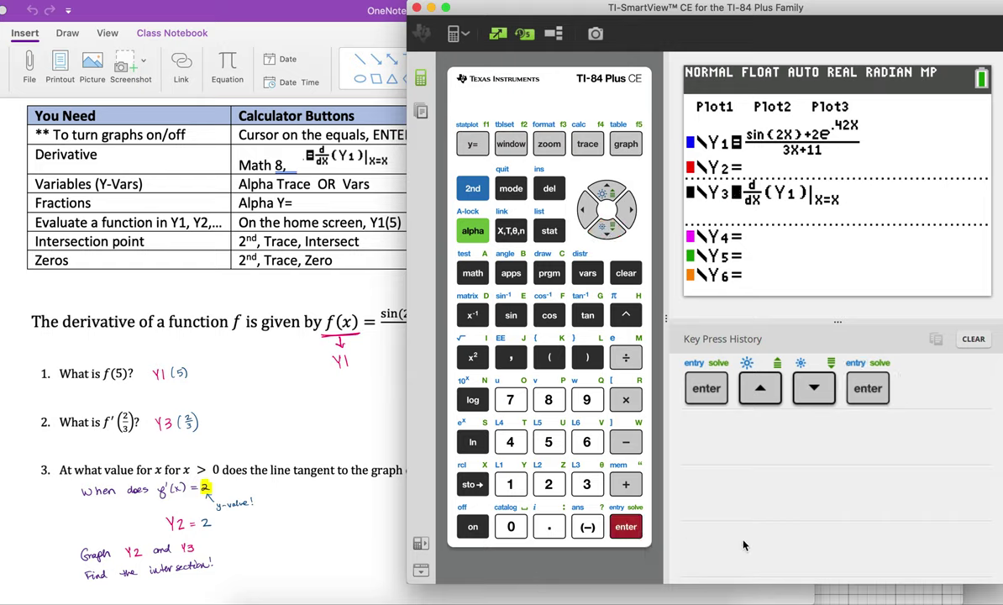
Step: Graph the active function Y1
key(Up)
key(Left)
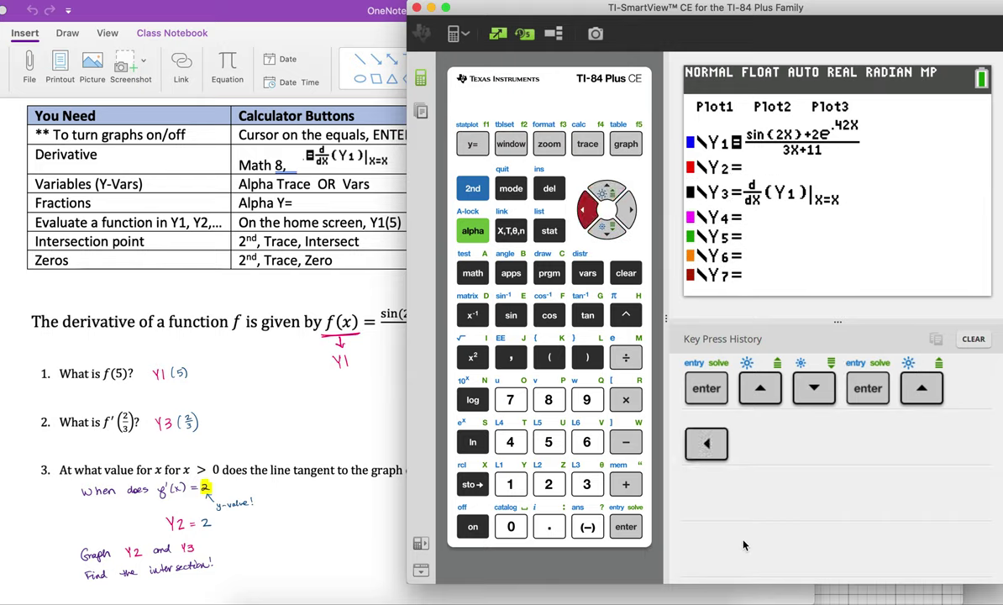
click(770, 191)
click(627, 146)
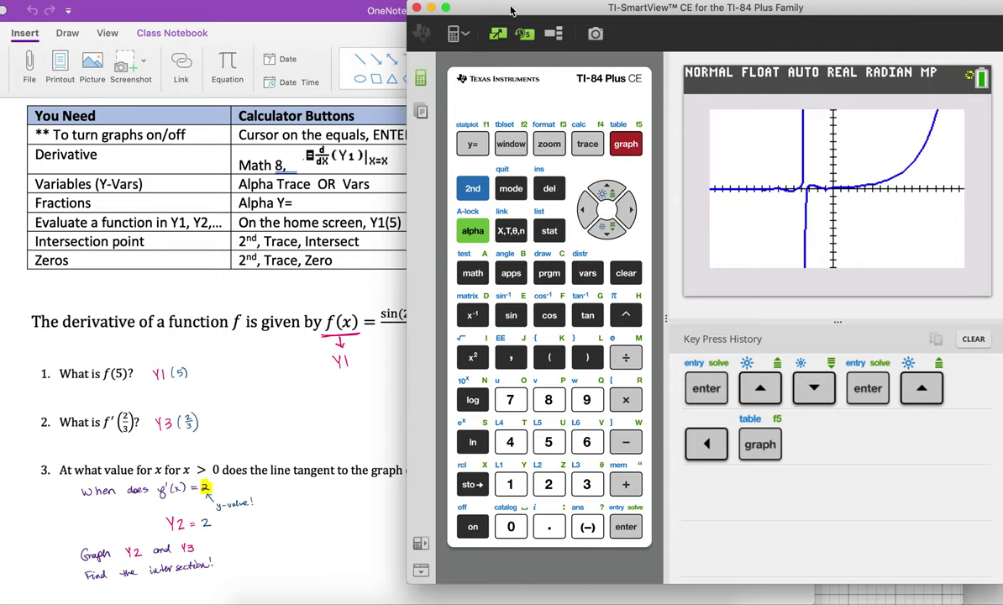
Step: Return to the Y= editor and request clearing the key press history
click(473, 145)
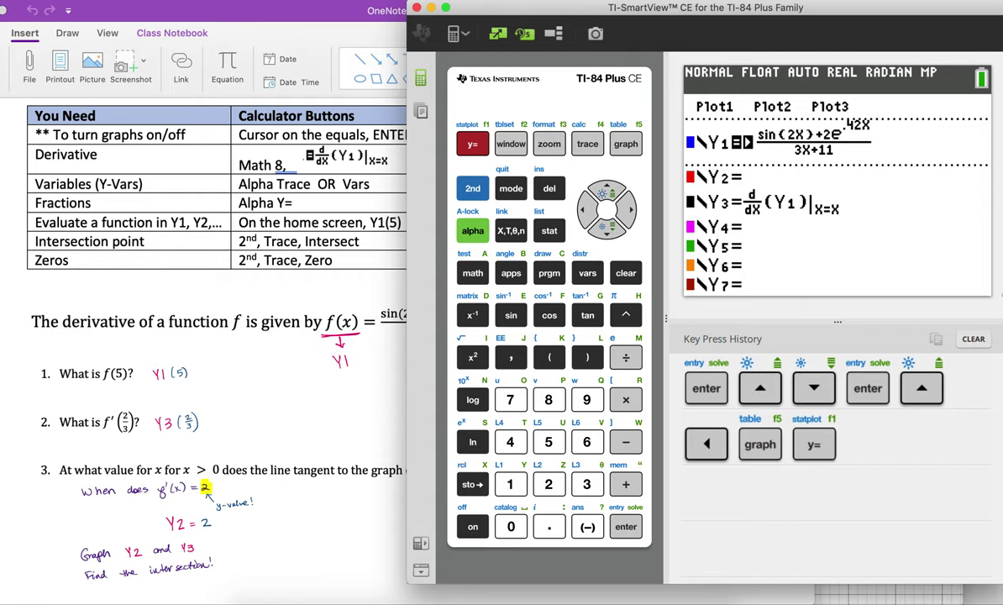
click(972, 339)
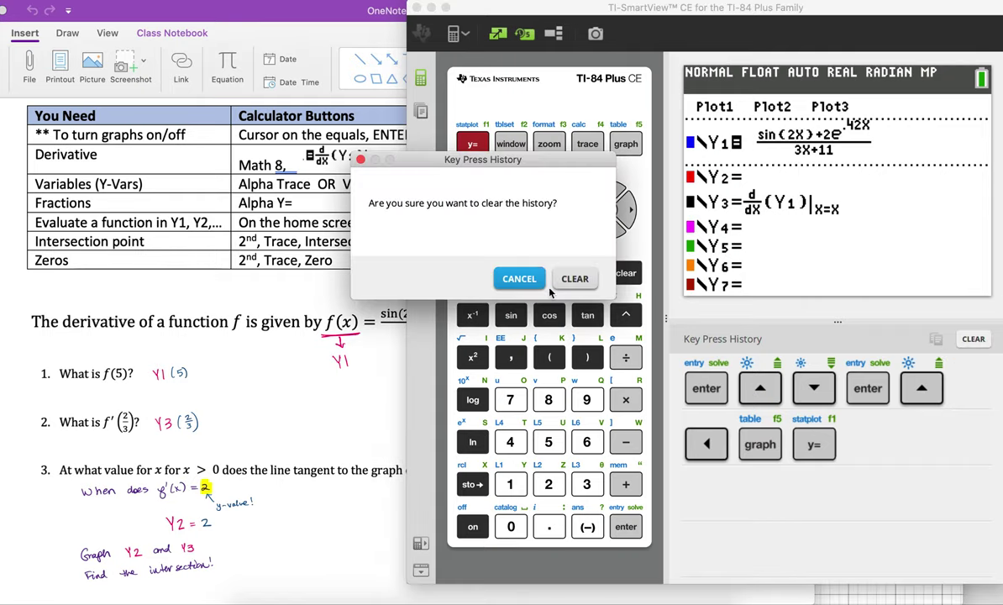
Step: Confirm the history clear and go to the home screen
click(573, 280)
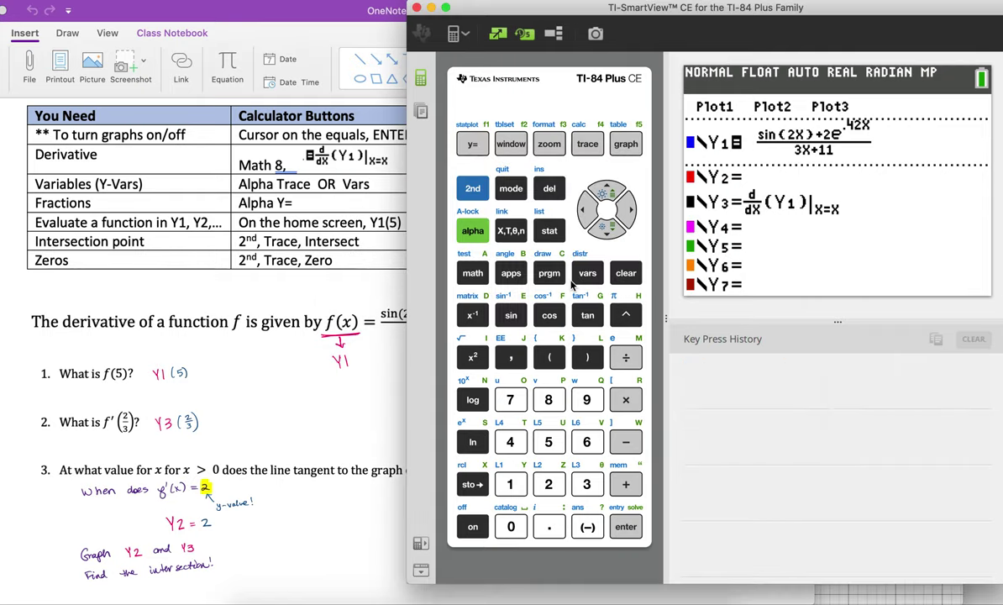
click(472, 189)
click(508, 192)
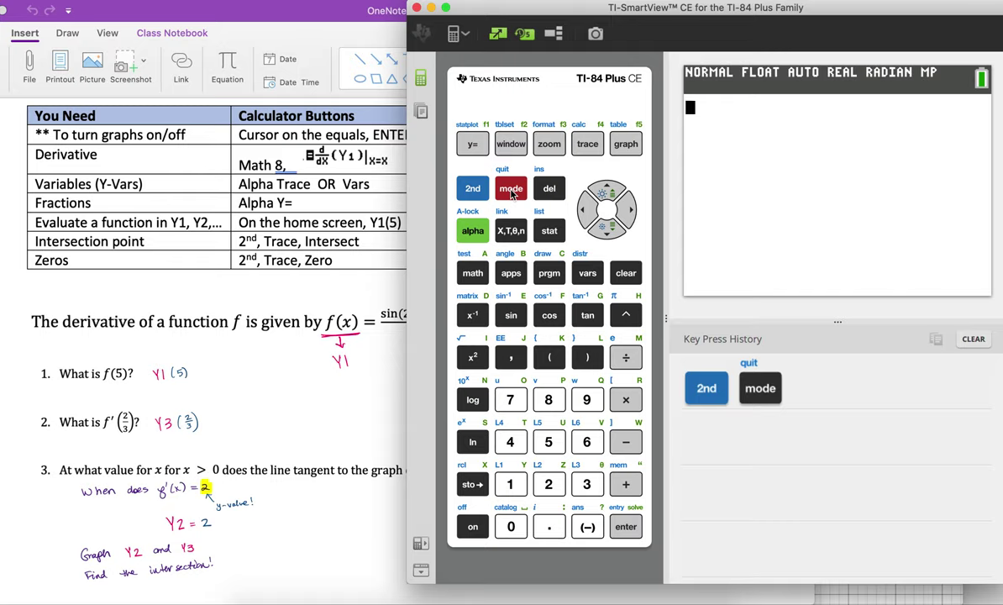
Step: Evaluate Y1(5), getting 0.6072430275
click(473, 231)
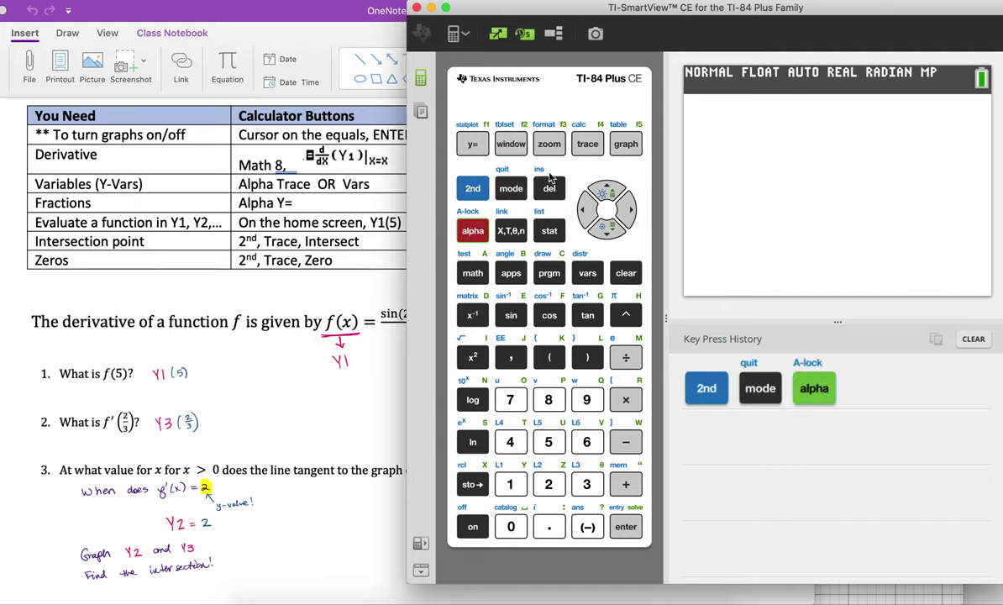
click(588, 145)
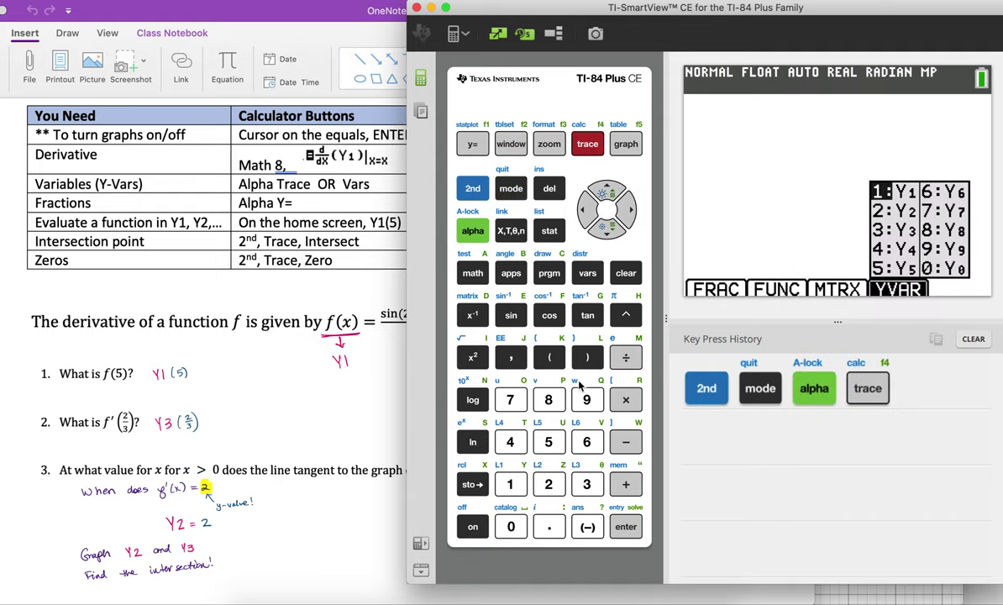
click(511, 484)
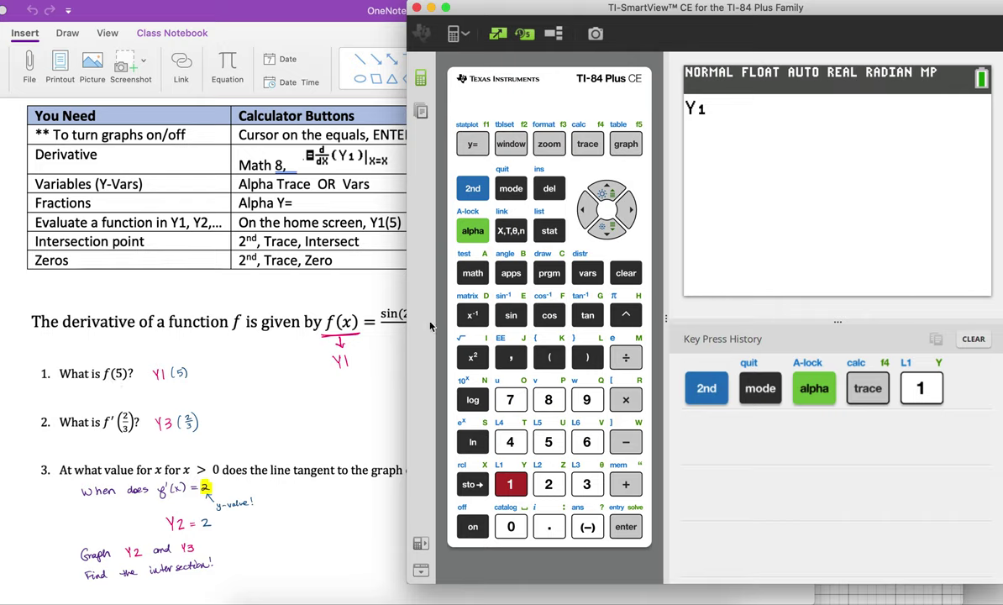
click(549, 357)
click(549, 443)
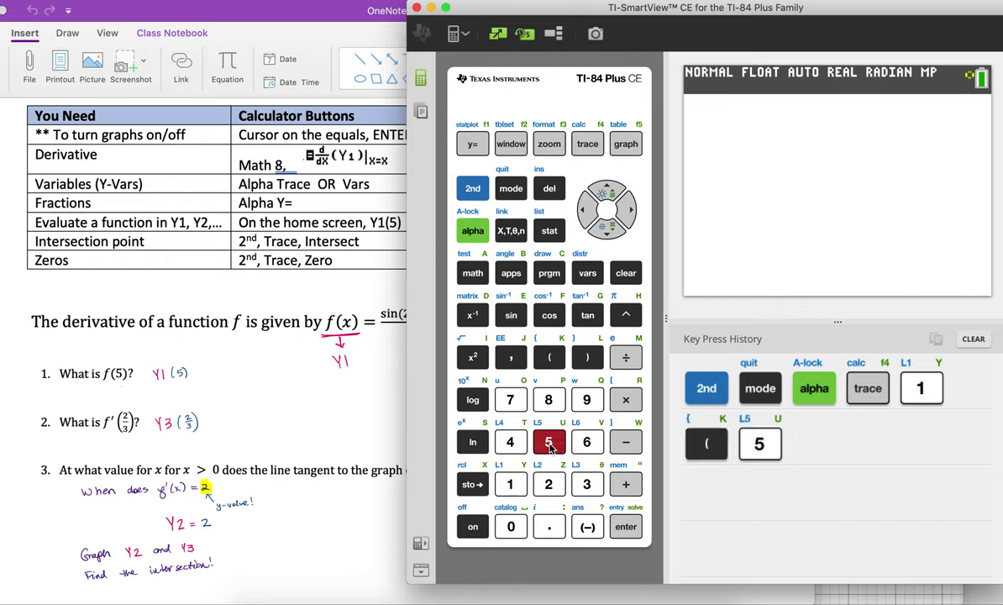
click(587, 358)
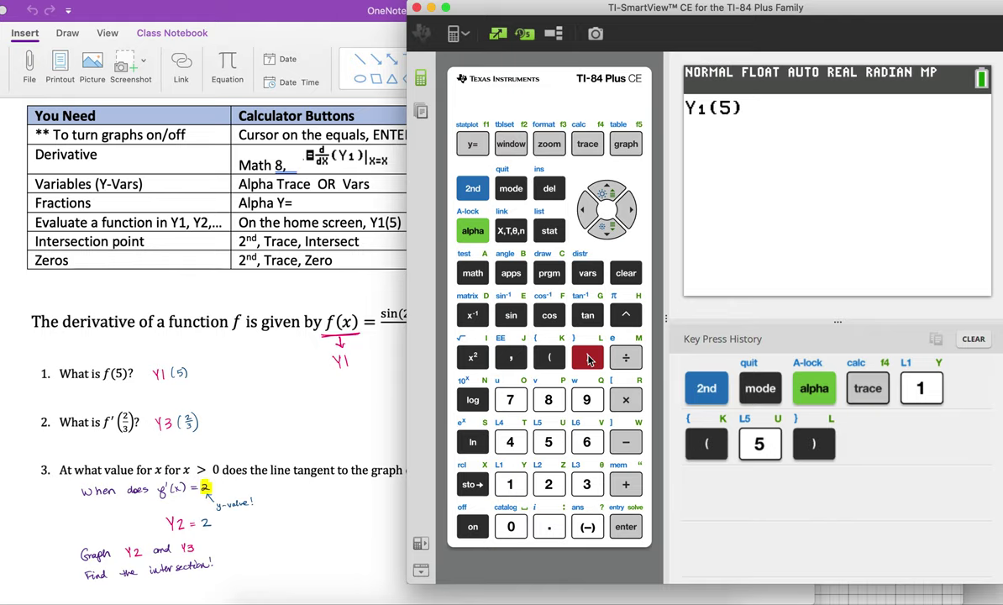
click(625, 529)
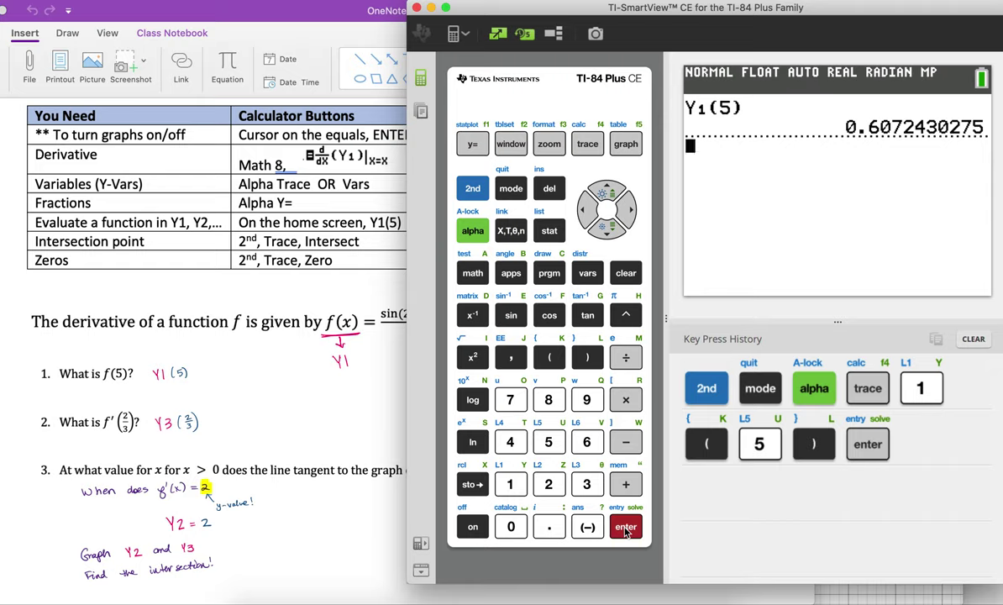
Step: Clear the key press log and edit the recalled Y1(5) into Y1(0), getting 0.1818181818
click(973, 338)
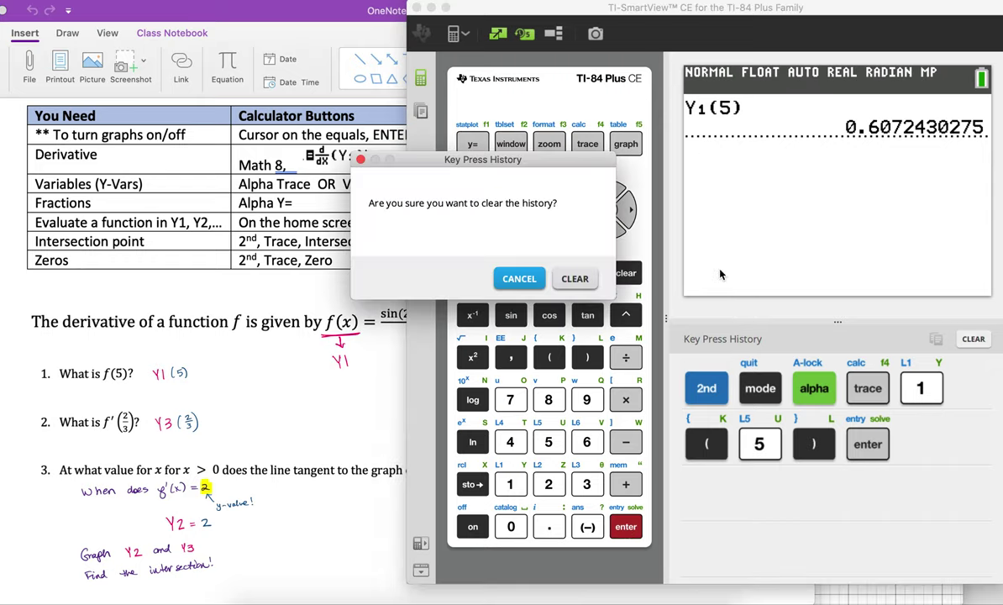
click(574, 279)
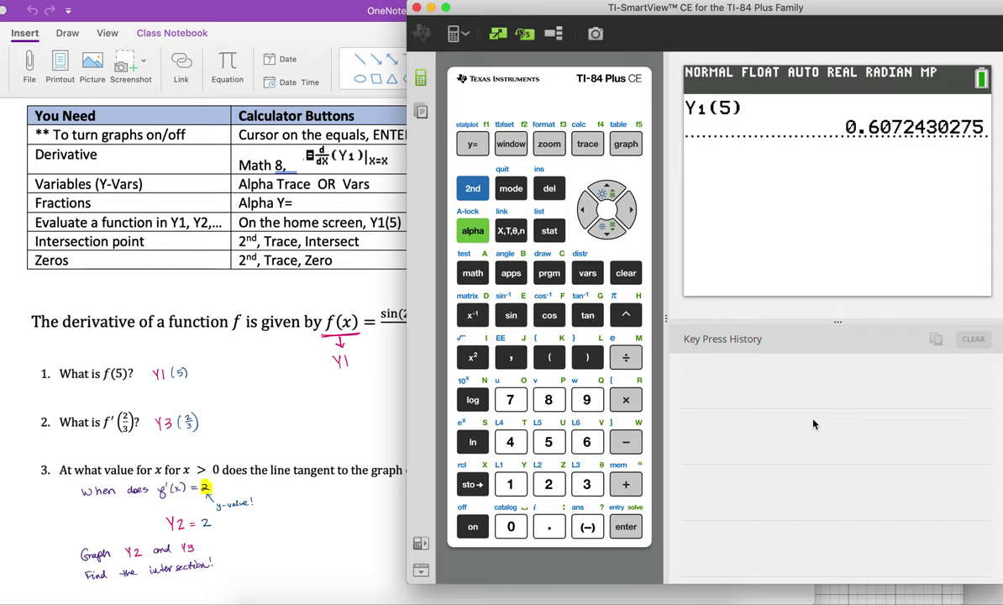
key(Up)
key(Up)
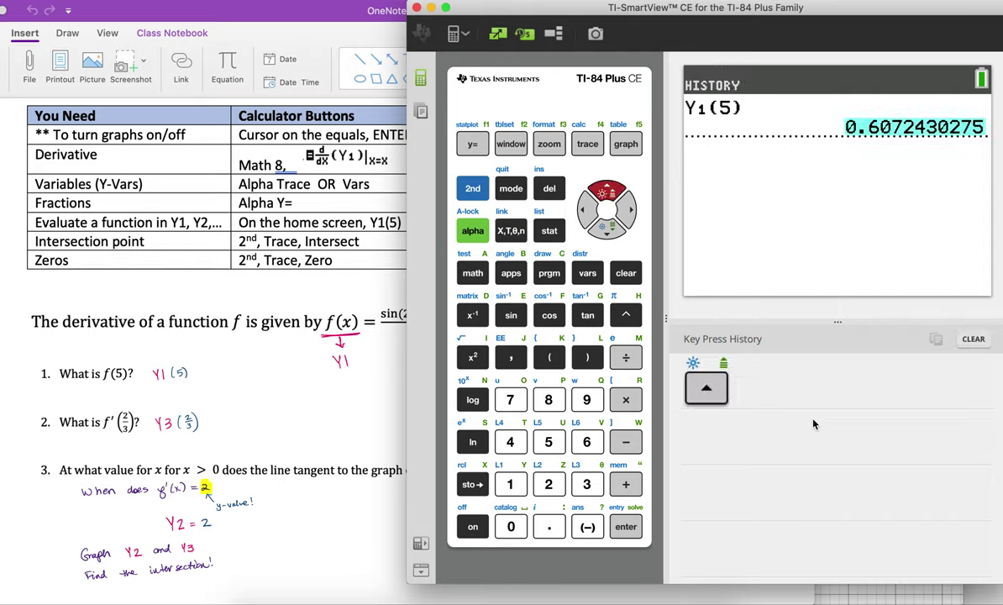
key(Return)
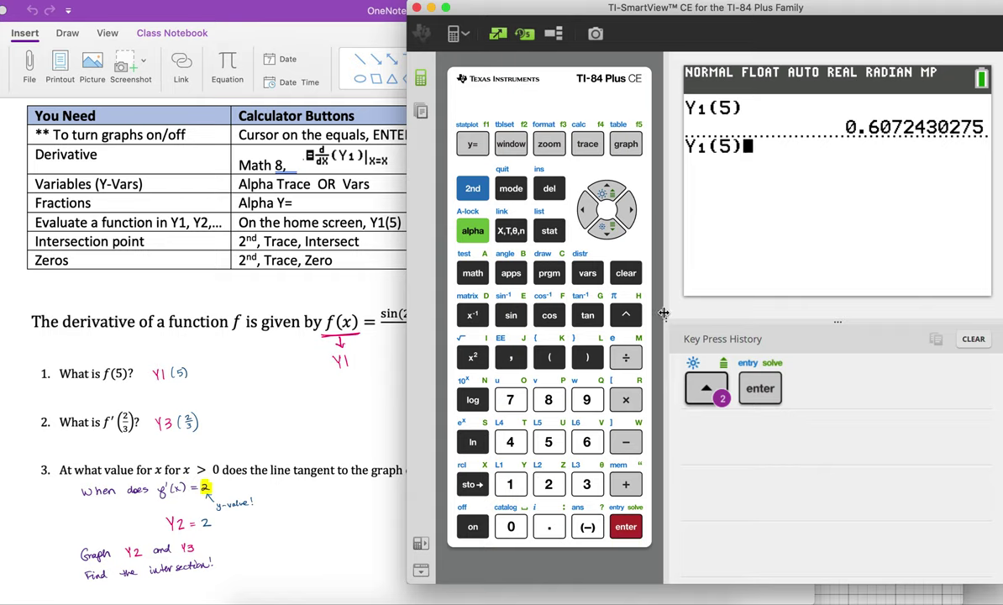
click(587, 216)
click(587, 216)
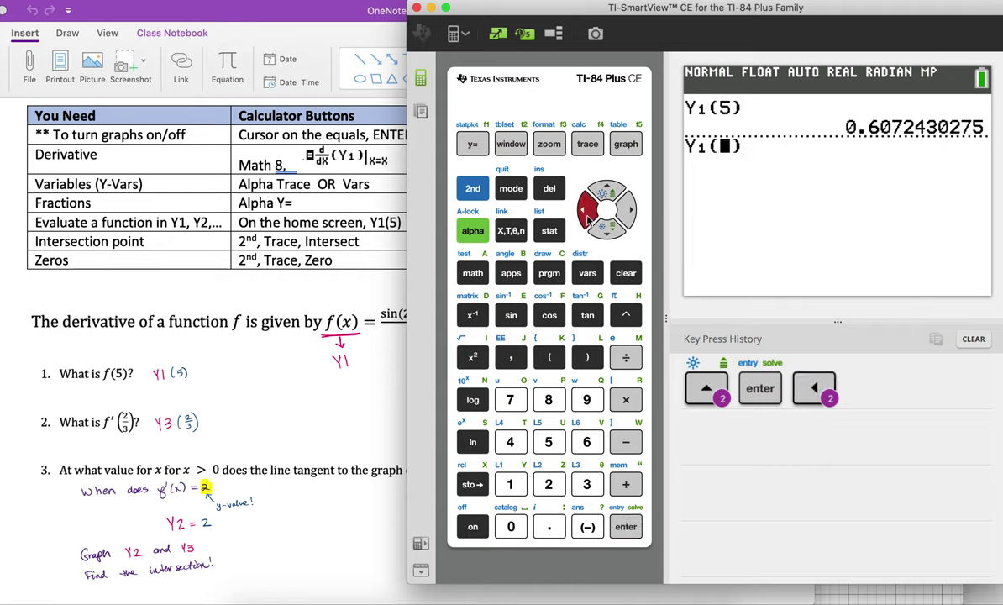
text(0)
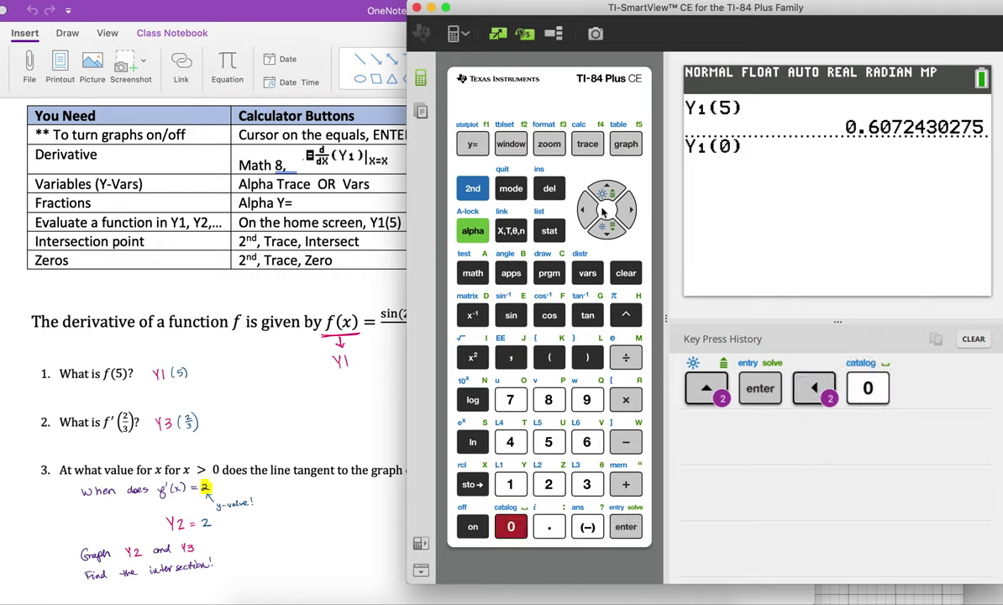
click(626, 527)
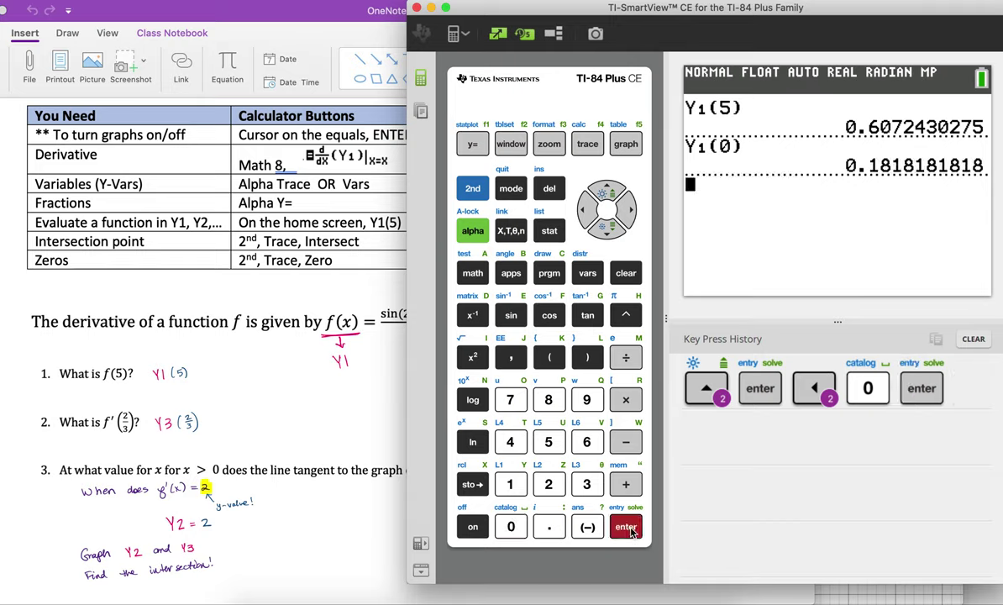
Step: Recall the 0.1818181818 result, try an Ans+ expression, then clear the entry line
key(Up)
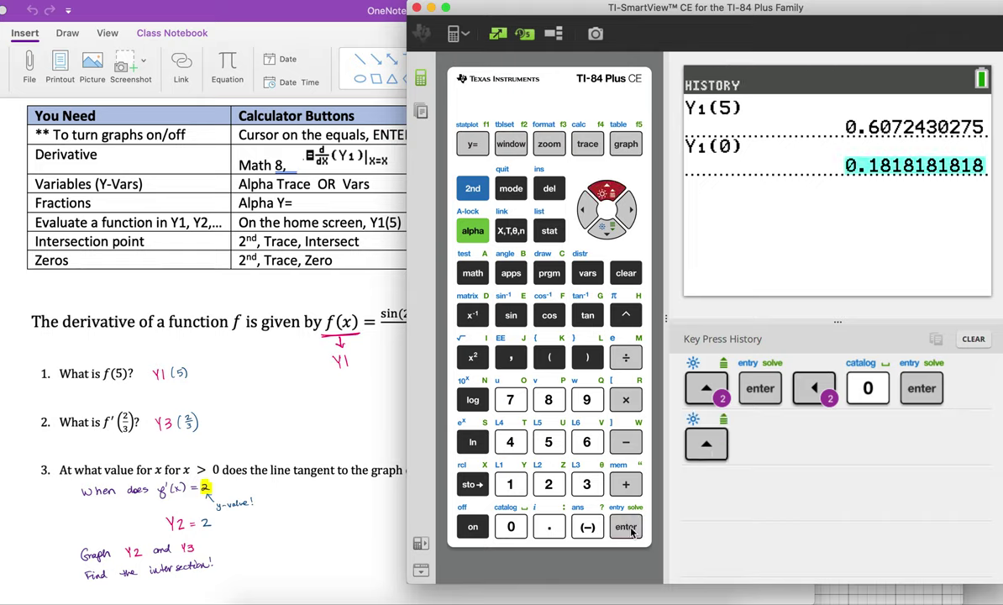
key(Up)
key(Down)
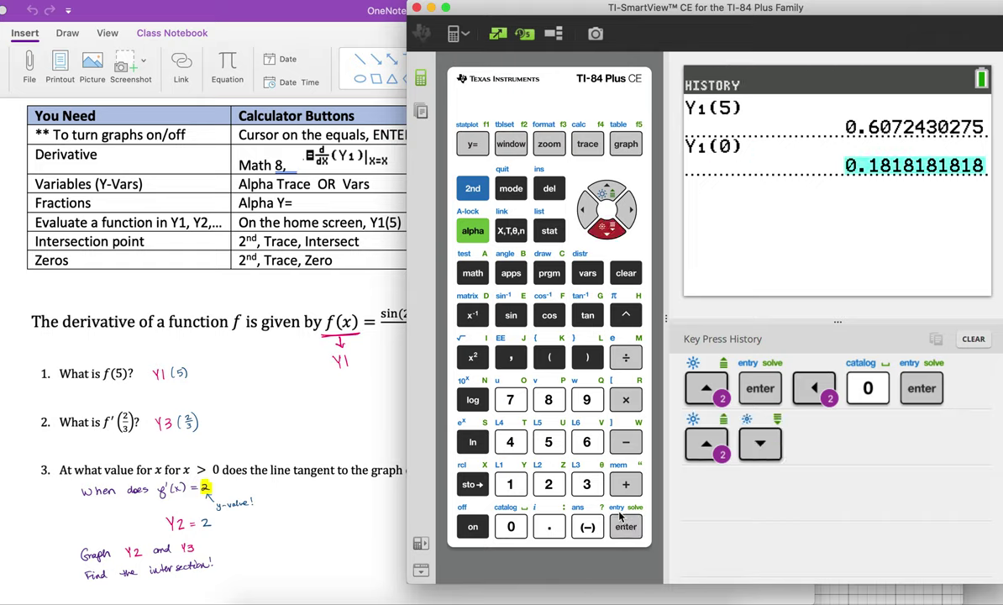
click(627, 528)
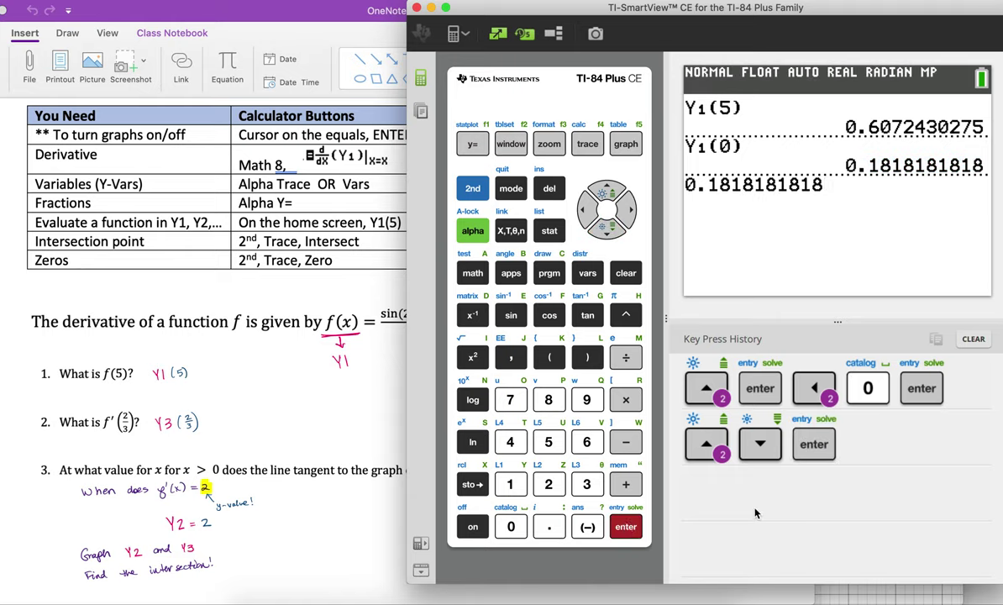
click(628, 275)
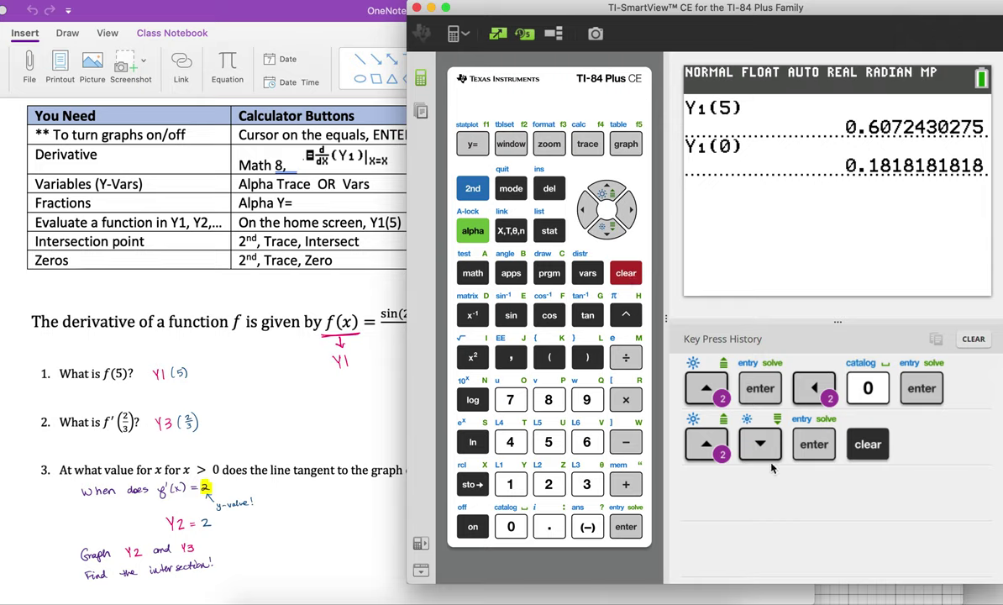
click(626, 485)
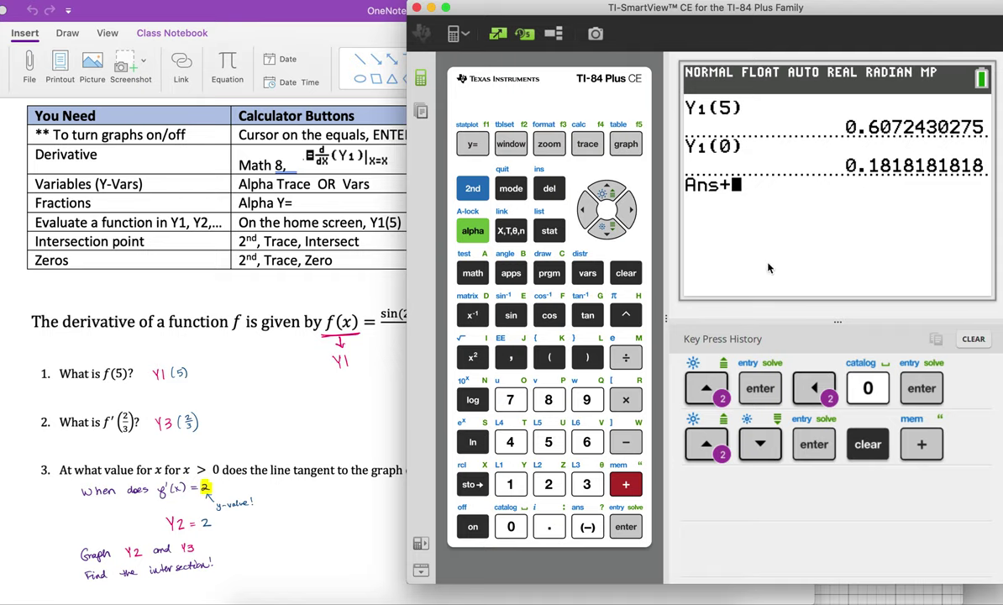
click(626, 274)
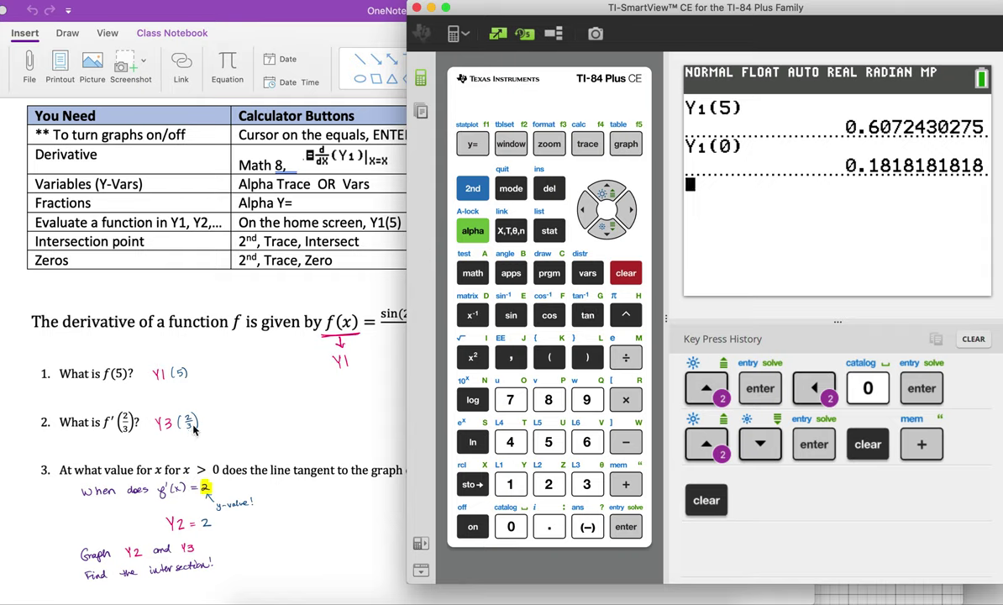
Step: Evaluate Y3(2/3) to get 0.057456591, then bring the OneNote notes forward
click(474, 232)
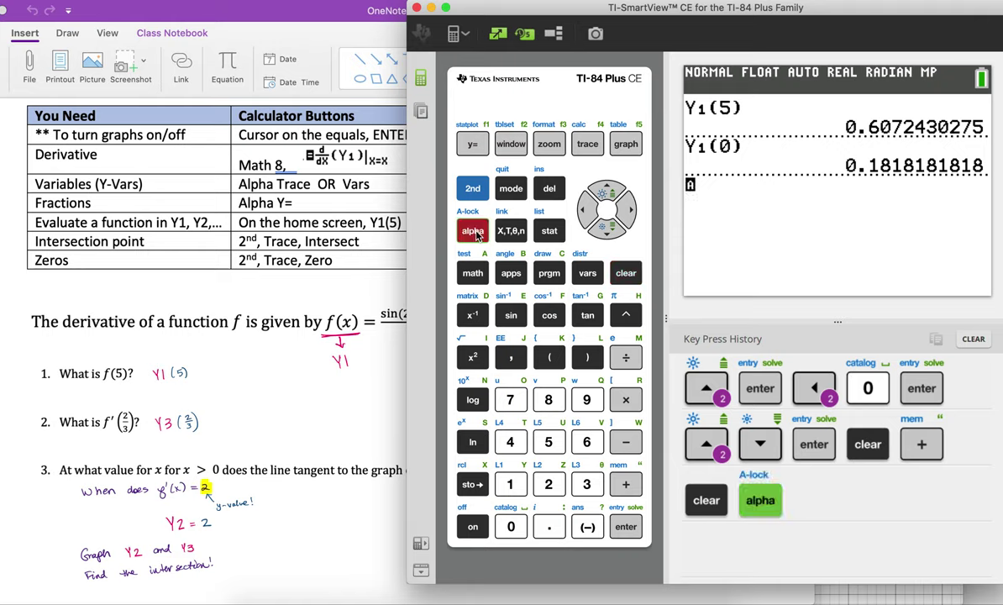
click(588, 145)
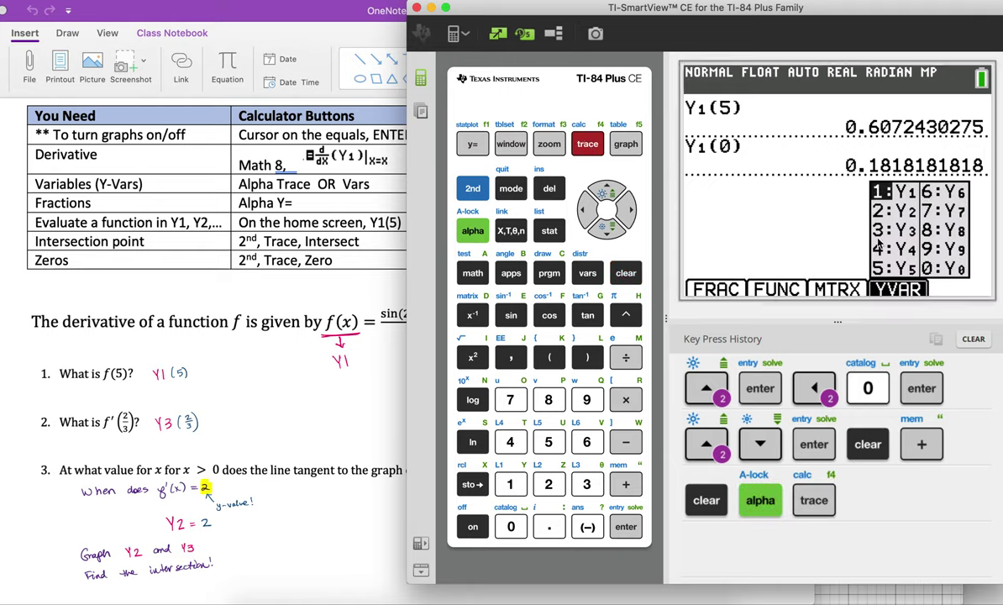
click(593, 485)
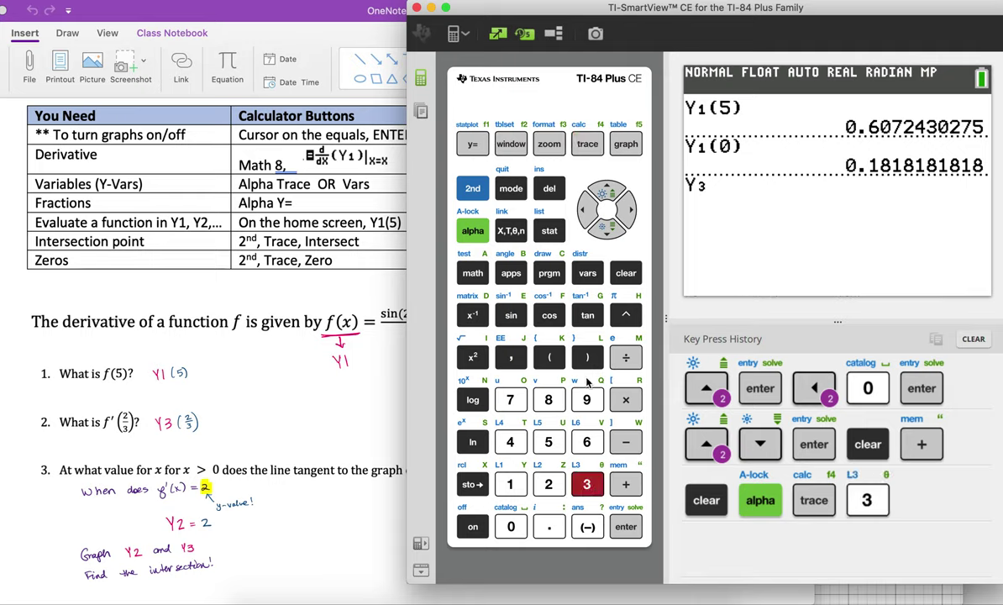
click(551, 358)
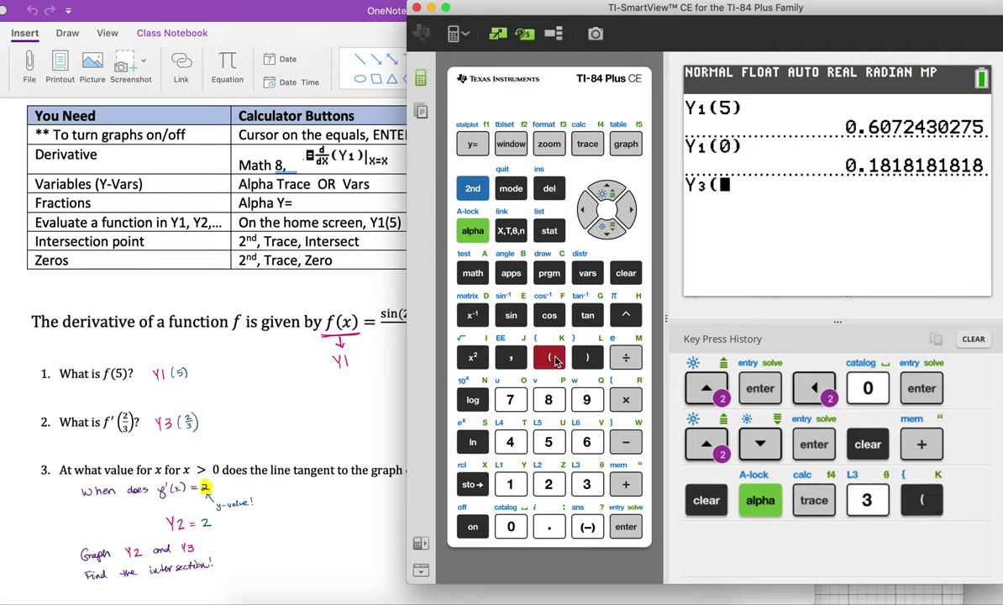
click(548, 485)
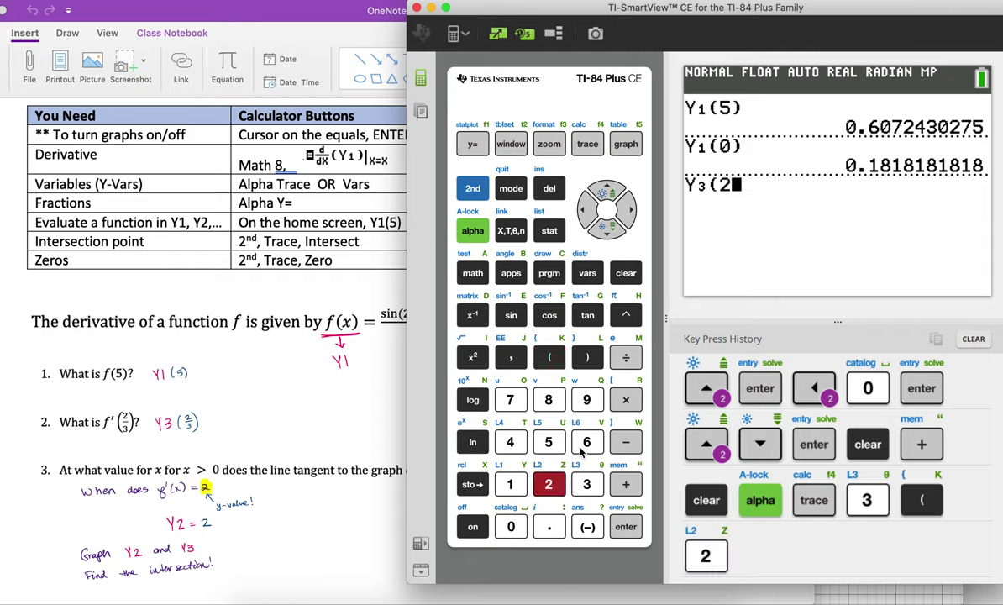
text(/)
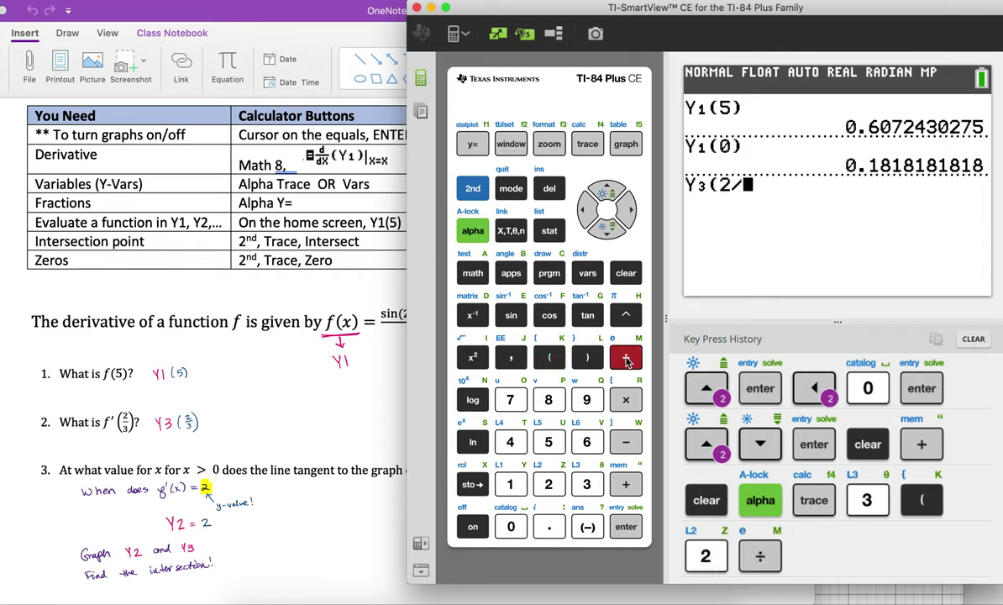
click(586, 484)
click(588, 358)
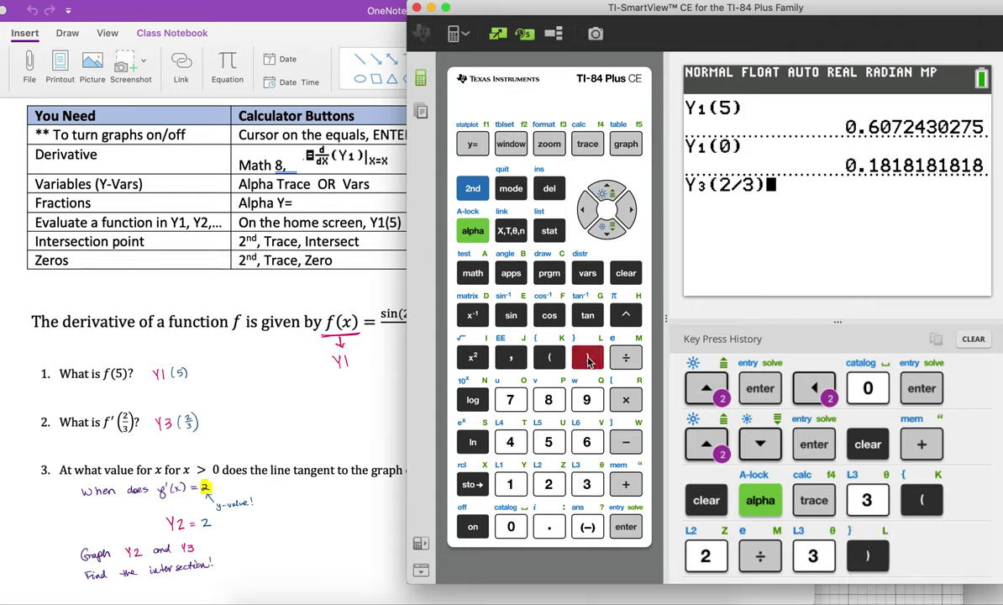
click(626, 527)
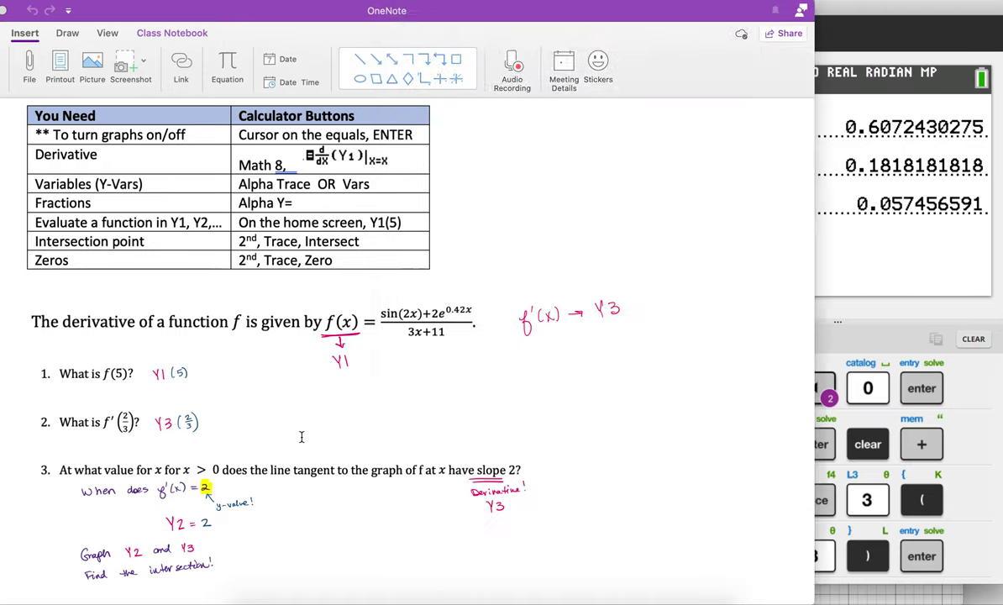
click(302, 437)
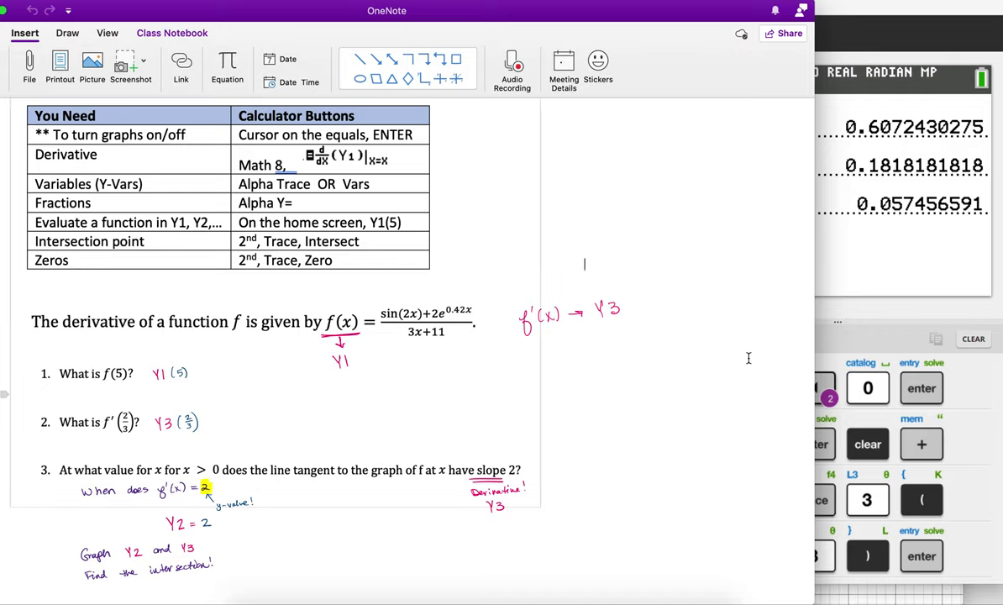
Step: Bring the TI-SmartView CE calculator back in front of the notes
click(859, 290)
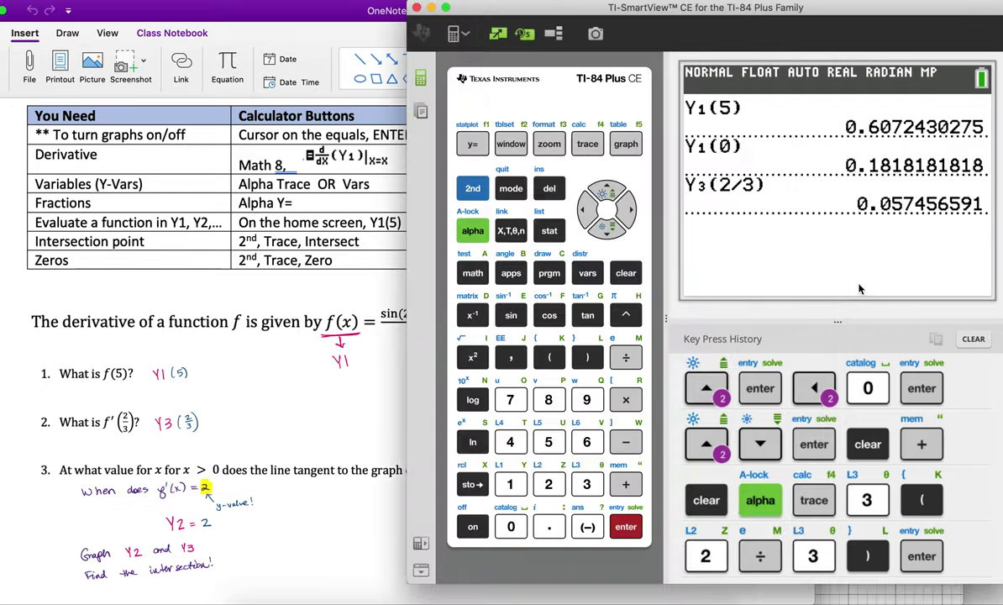
Step: Enter the constant 2 in Y2 and clear the key press history
click(471, 143)
key(Down)
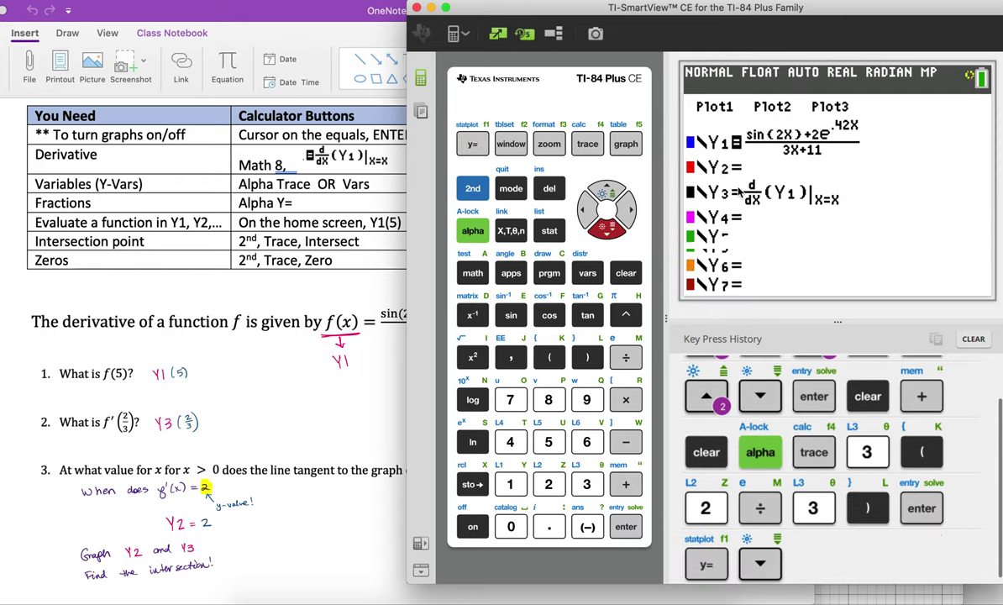
text(2)
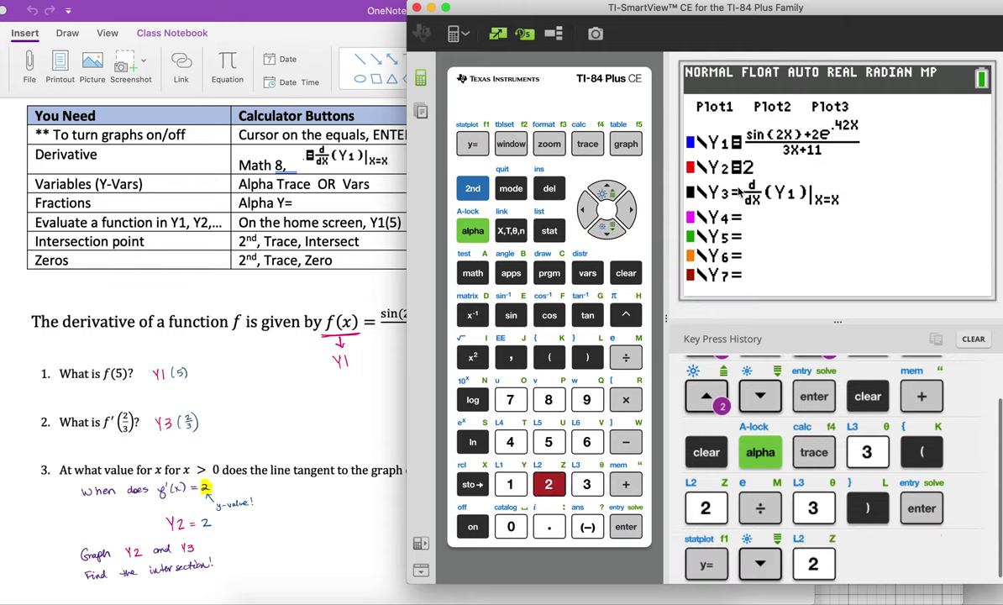
click(973, 339)
click(575, 278)
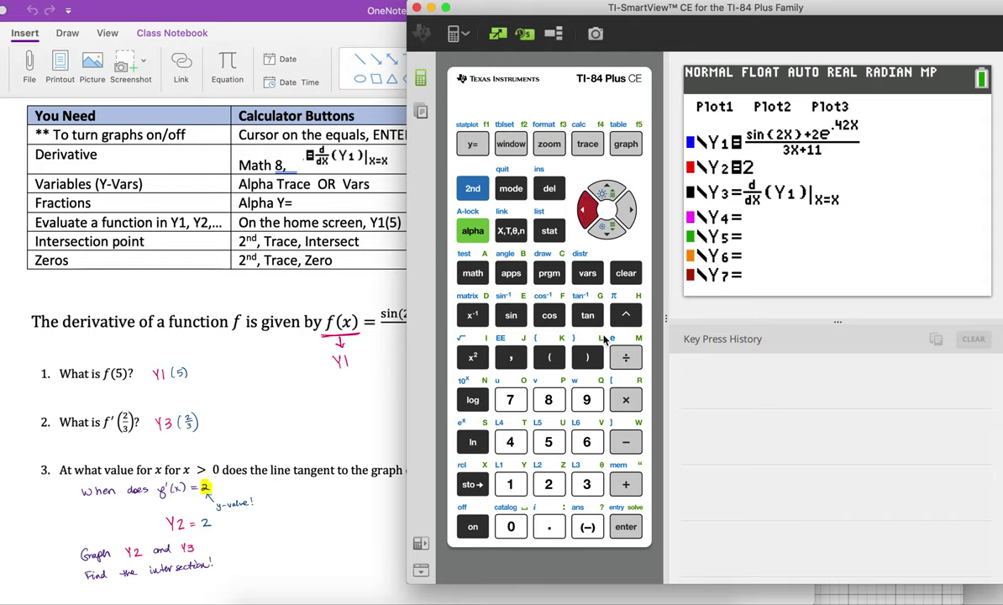
Step: Deselect Y1, reselect the derivative Y3, and graph Y3 with the line Y2 = 2
key(Left)
key(Left)
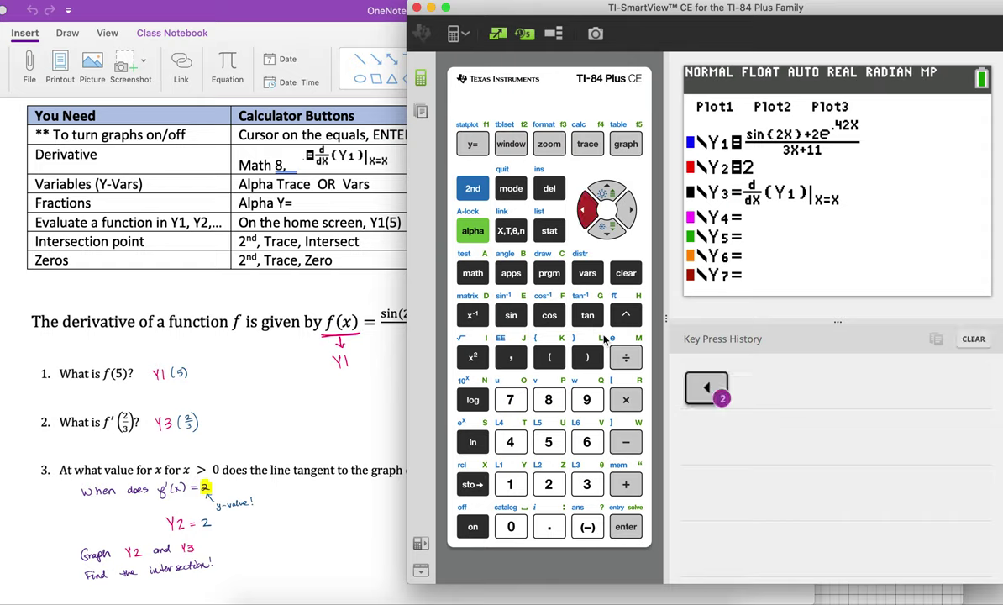
key(Up)
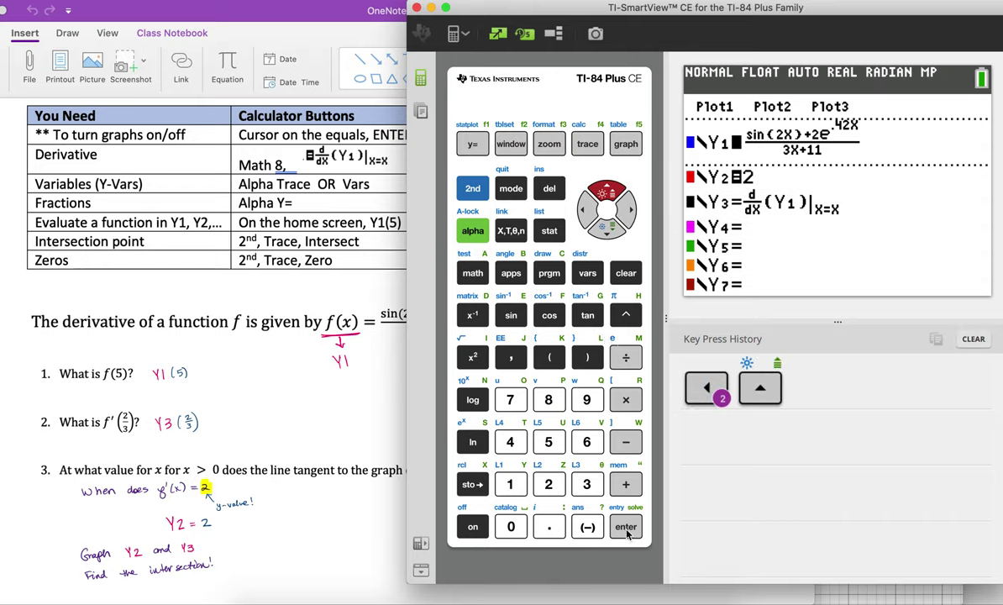
key(Return)
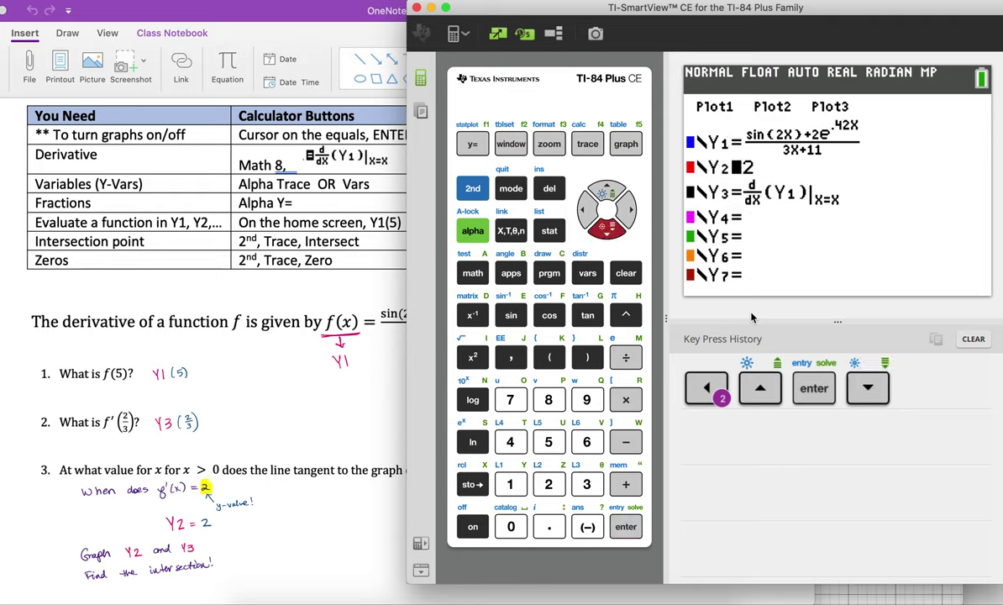
key(Down)
key(Down)
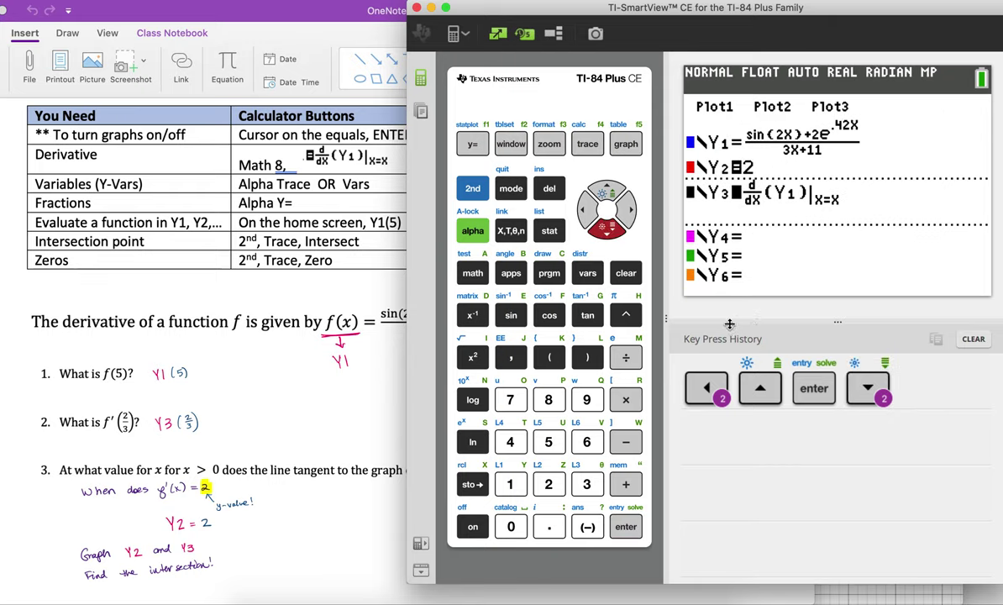
click(626, 528)
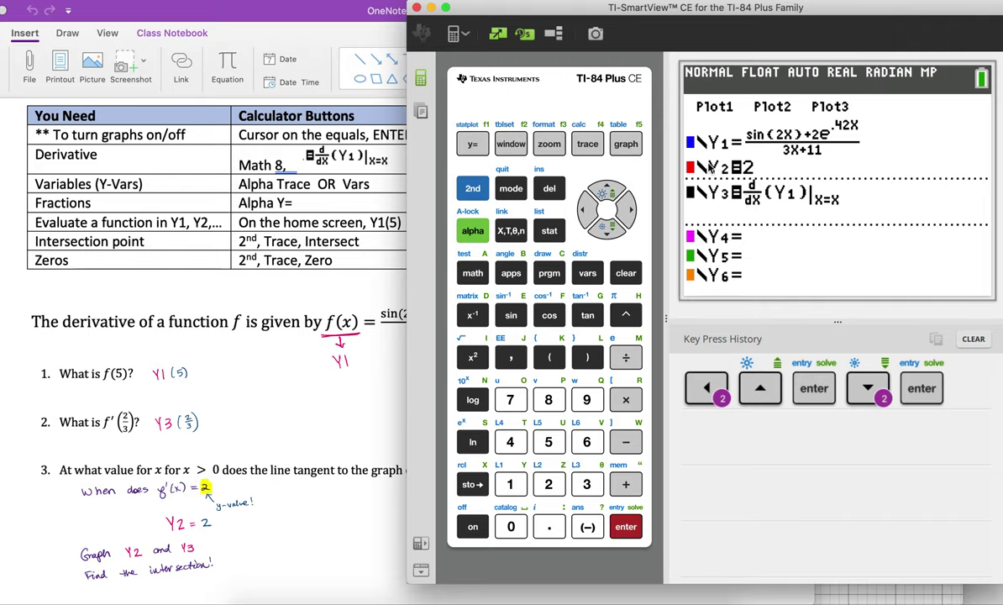
click(626, 144)
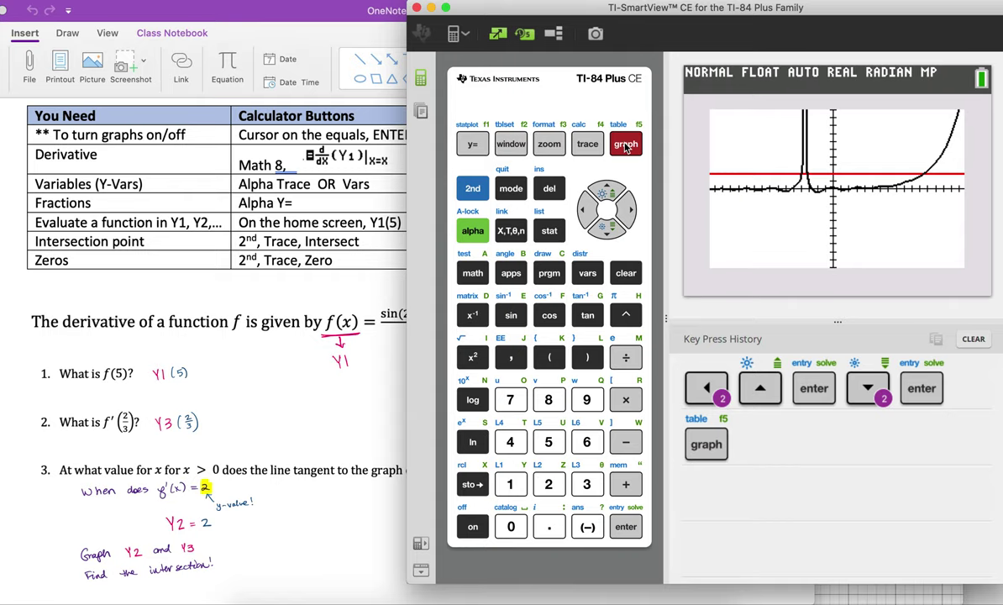
Step: Check the WINDOW settings (Xmin -15.59756098, Xmax 16.59756098, Ymin -10, Ymax 10) against the graph
click(627, 148)
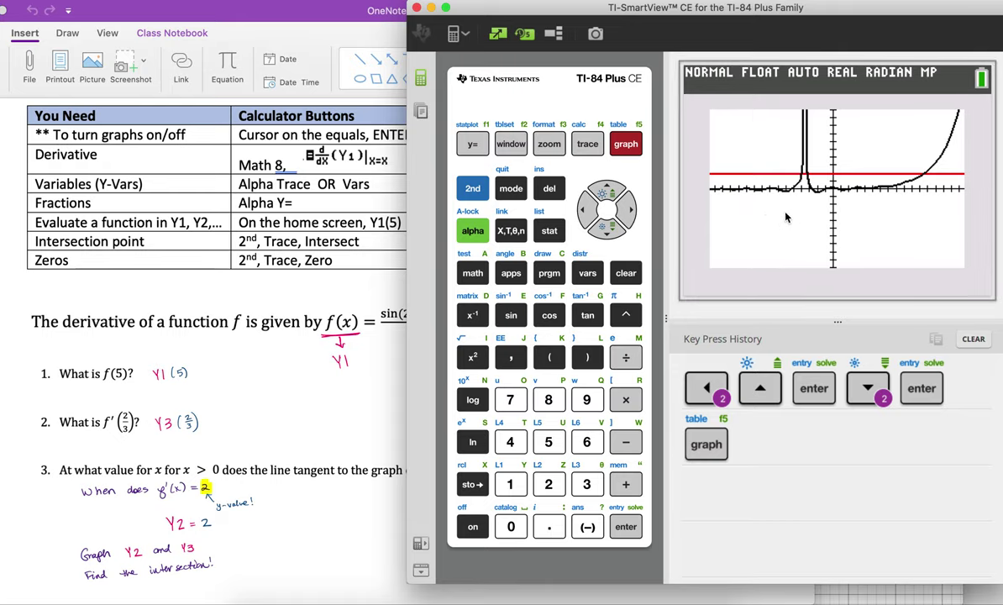
click(512, 145)
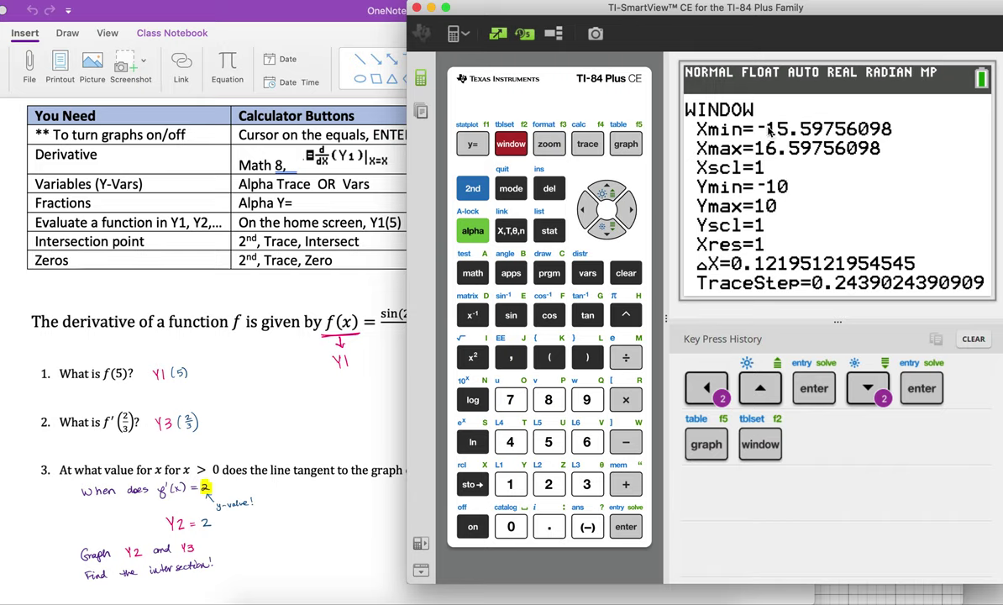
click(626, 144)
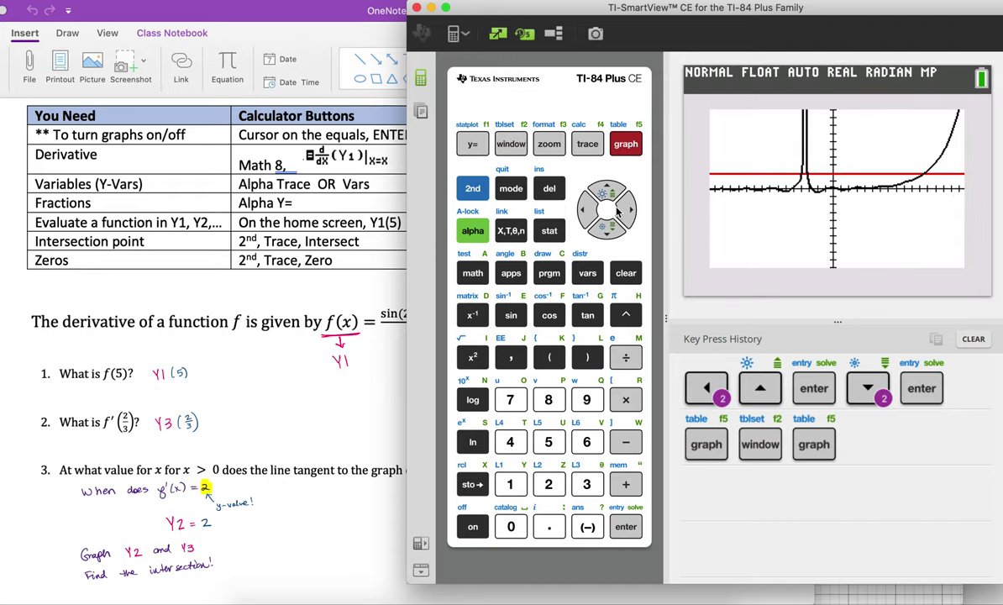
click(511, 144)
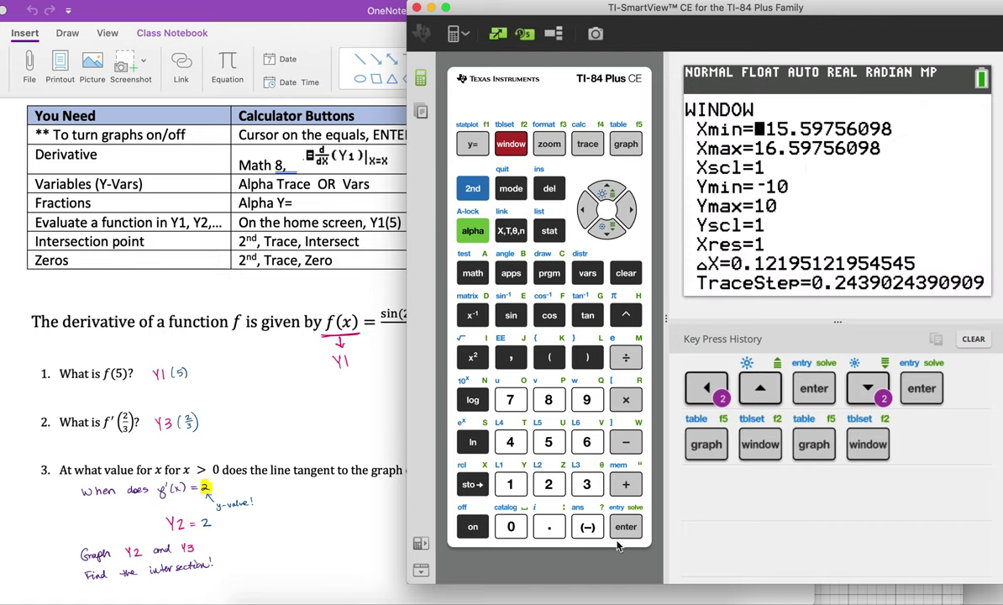
Step: Set Xmin -1, Xmax 15, Ymin -1, Ymax 5 and redraw the graph
key(minus)
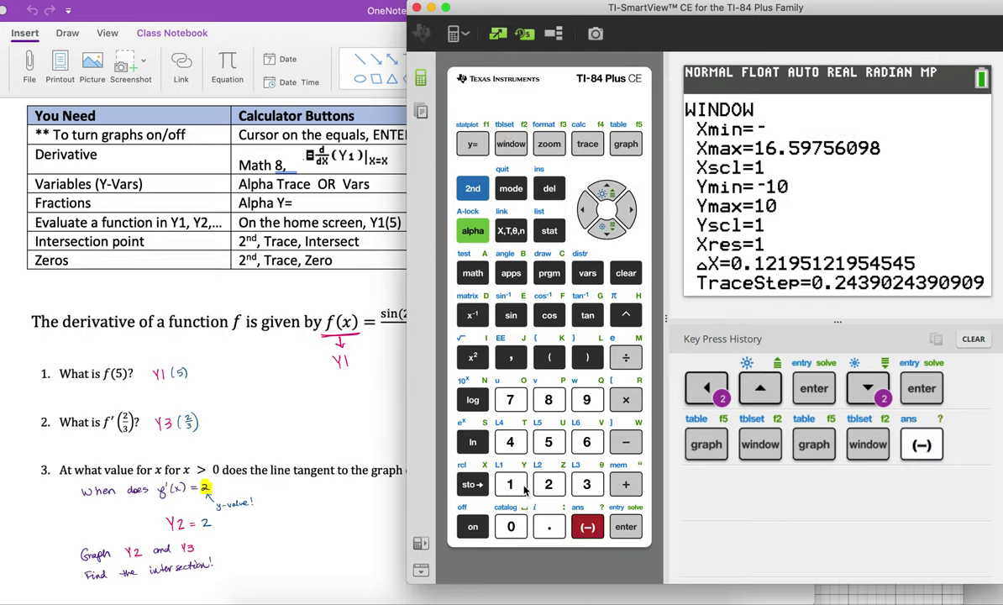
key(1)
key(Down)
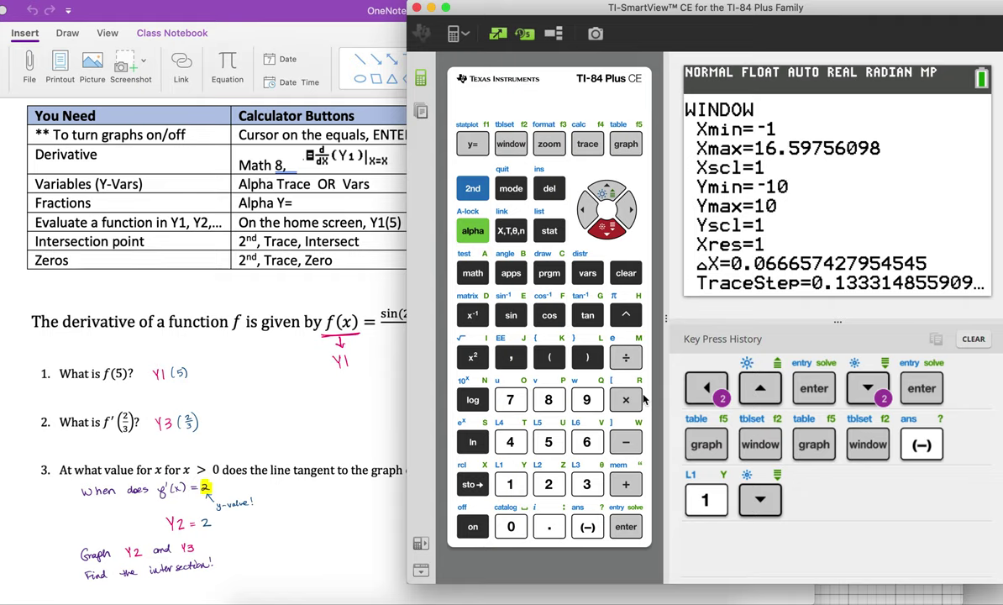
key(1)
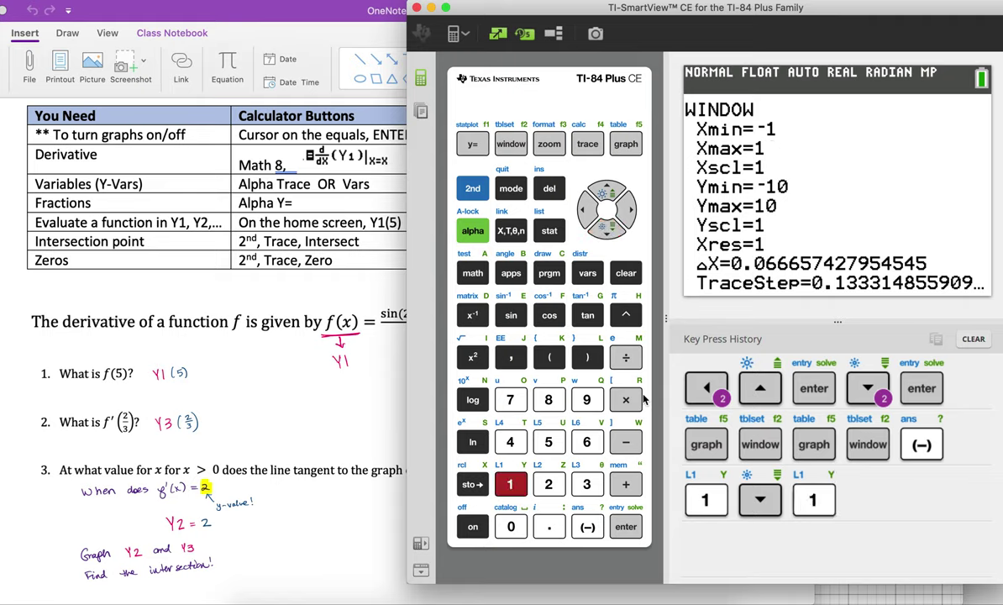
key(5)
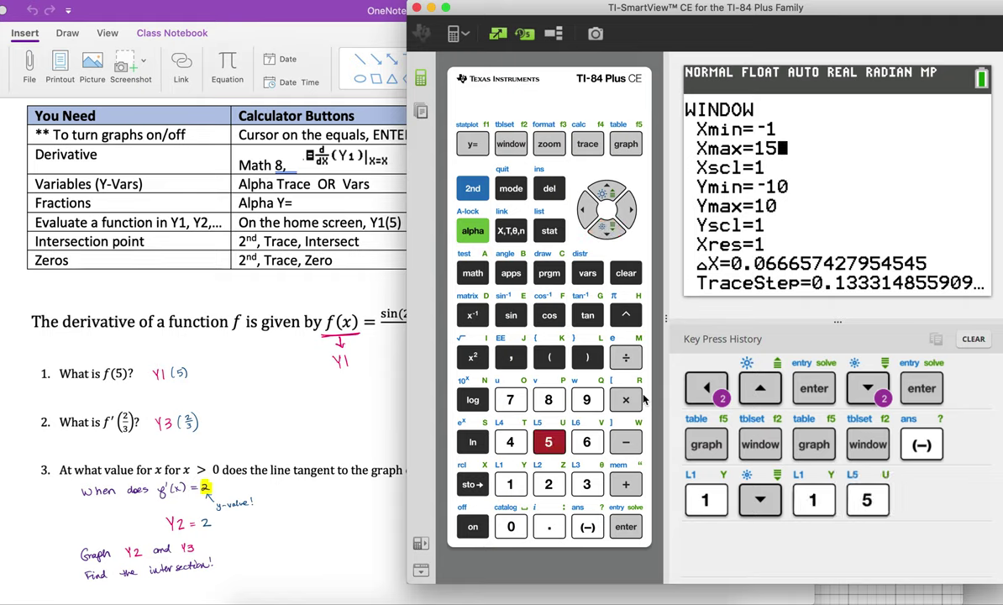
key(Down)
key(Down)
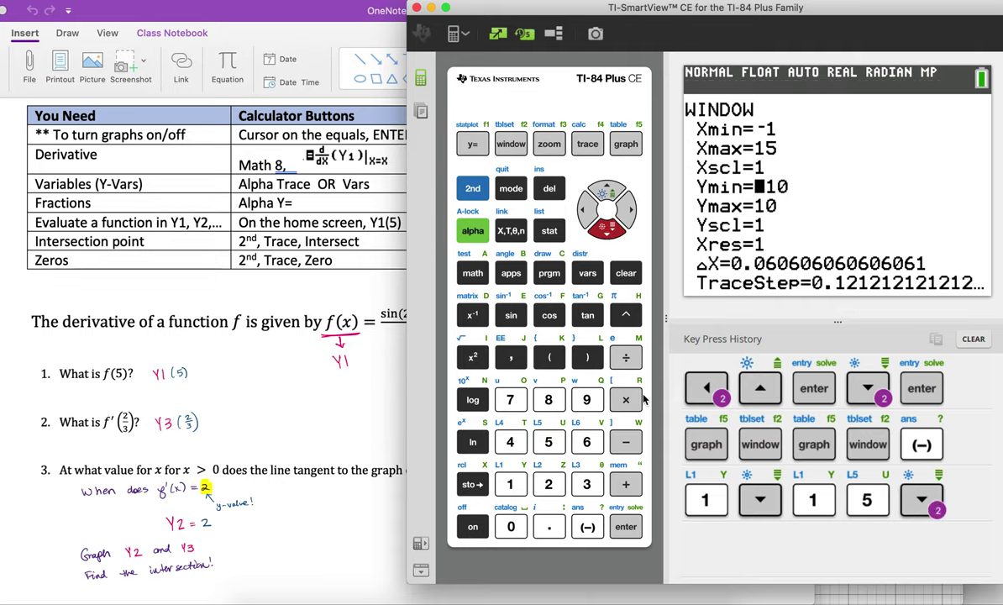
key(minus)
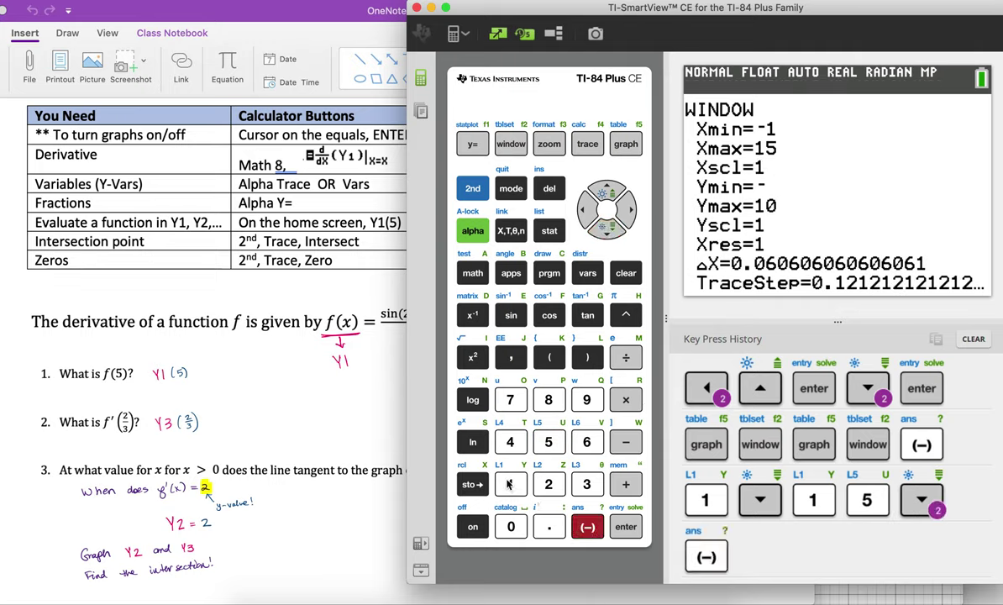
key(1)
click(606, 234)
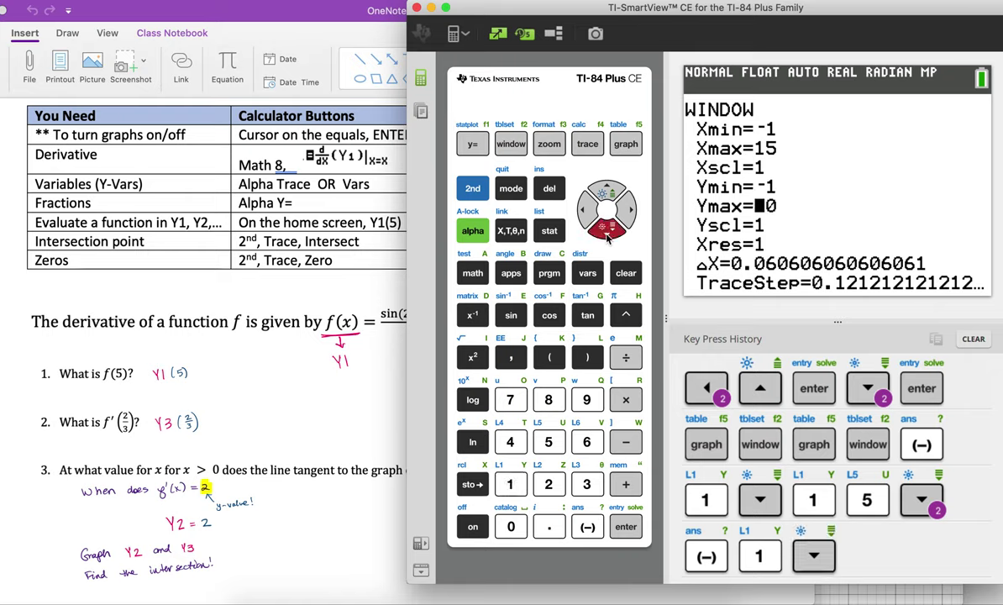
text(5)
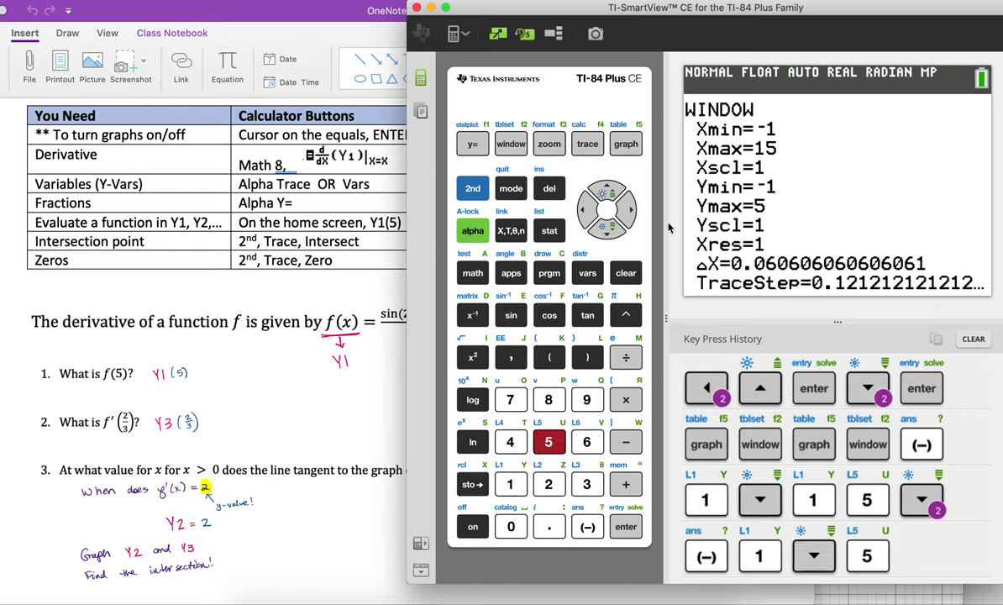
click(625, 144)
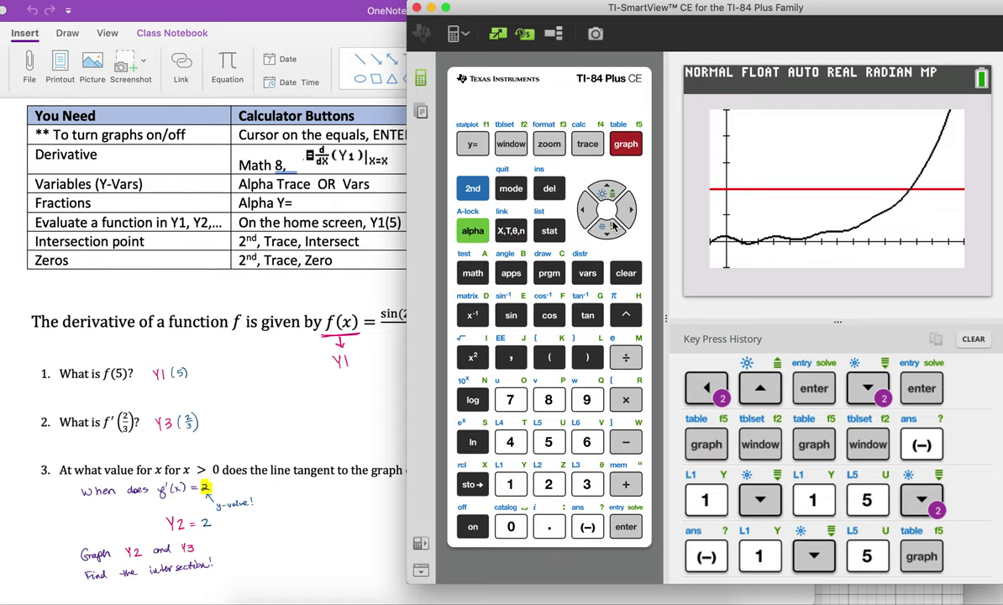
Step: Clear the key press history, then start CALC 5:intersect on the graph
click(974, 339)
click(575, 279)
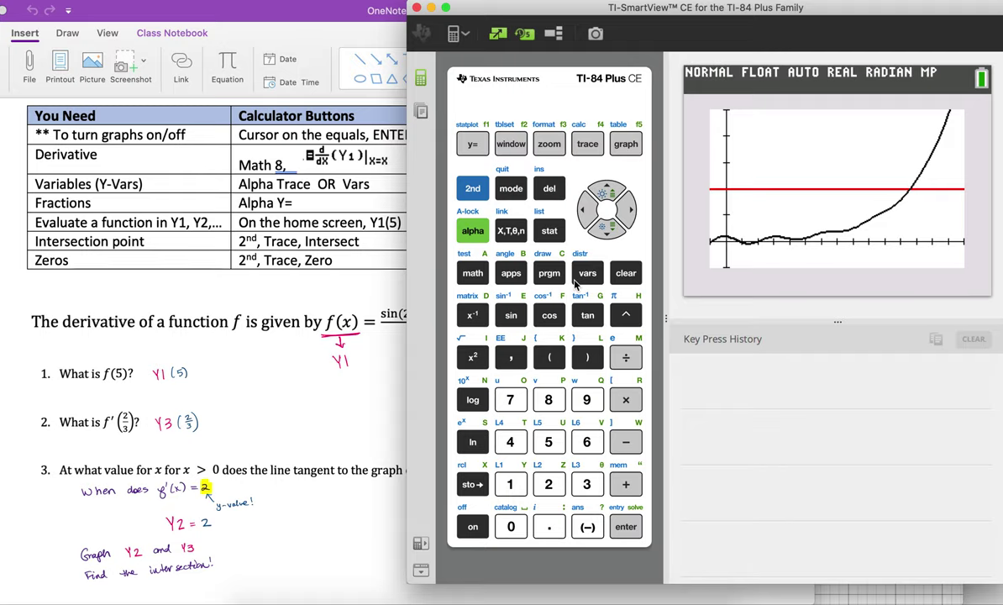
click(473, 189)
click(588, 145)
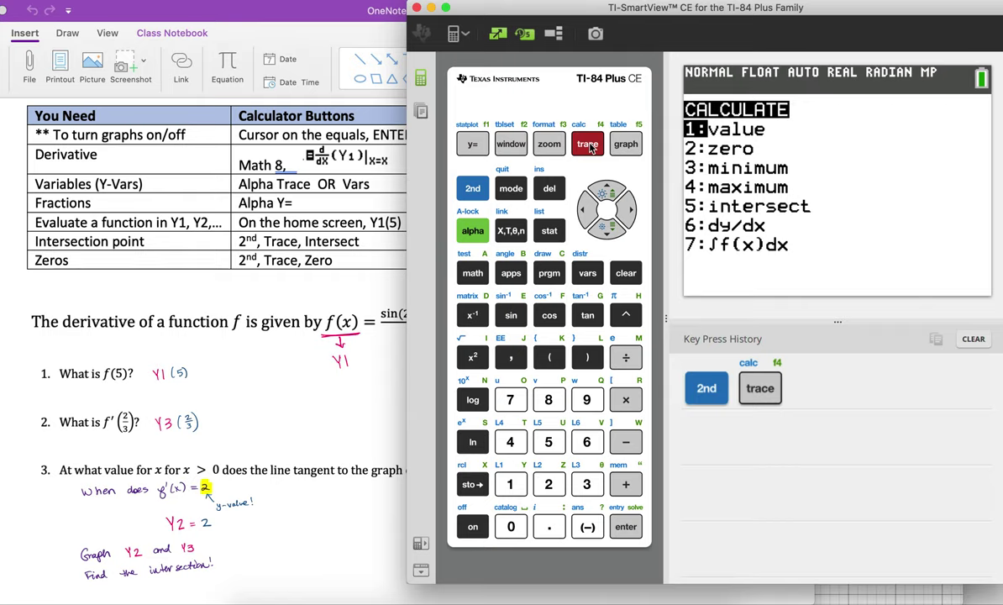
key(Down)
key(Down)
key(Down)
key(Down)
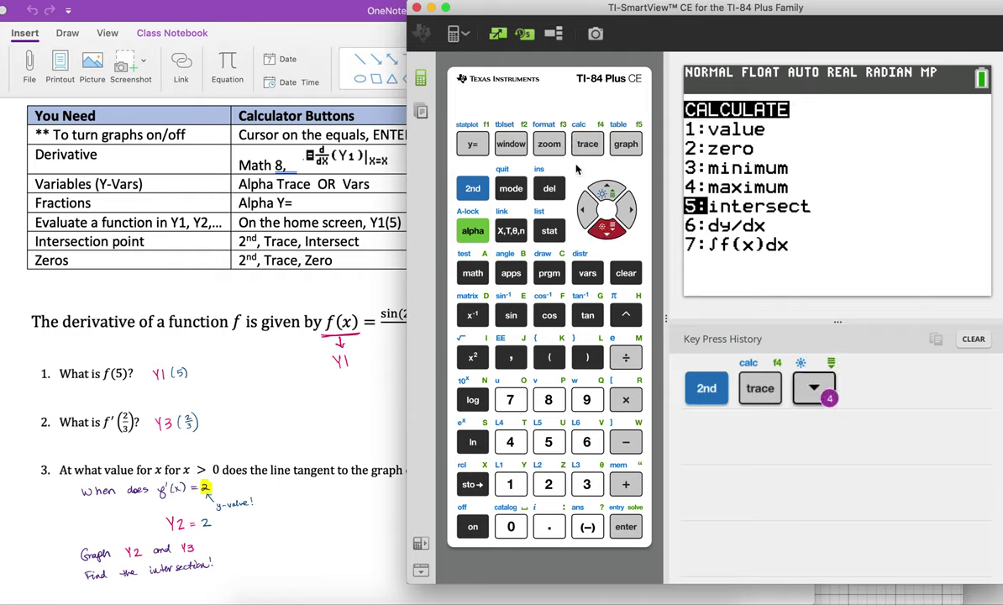
click(554, 448)
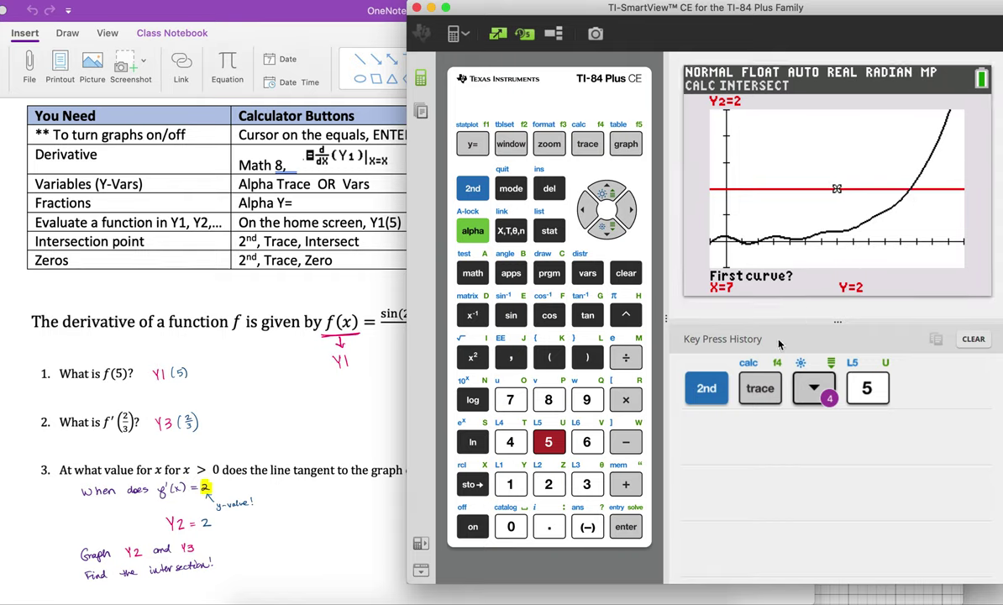
Step: Trace toward the crossing and accept Y2, Y3 and the guess, giving X=11.591114, Y=2
click(632, 211)
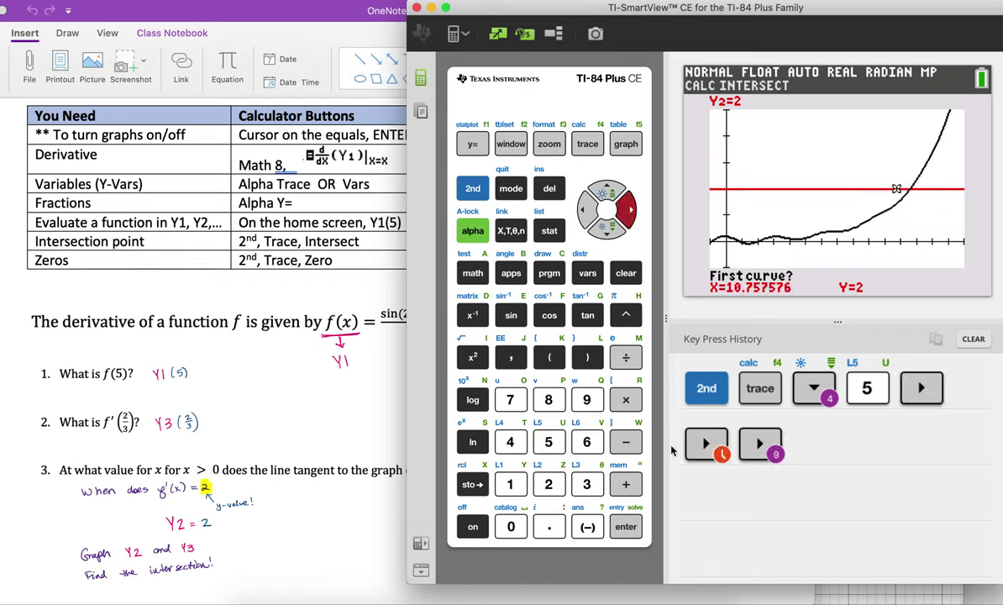
key(Return)
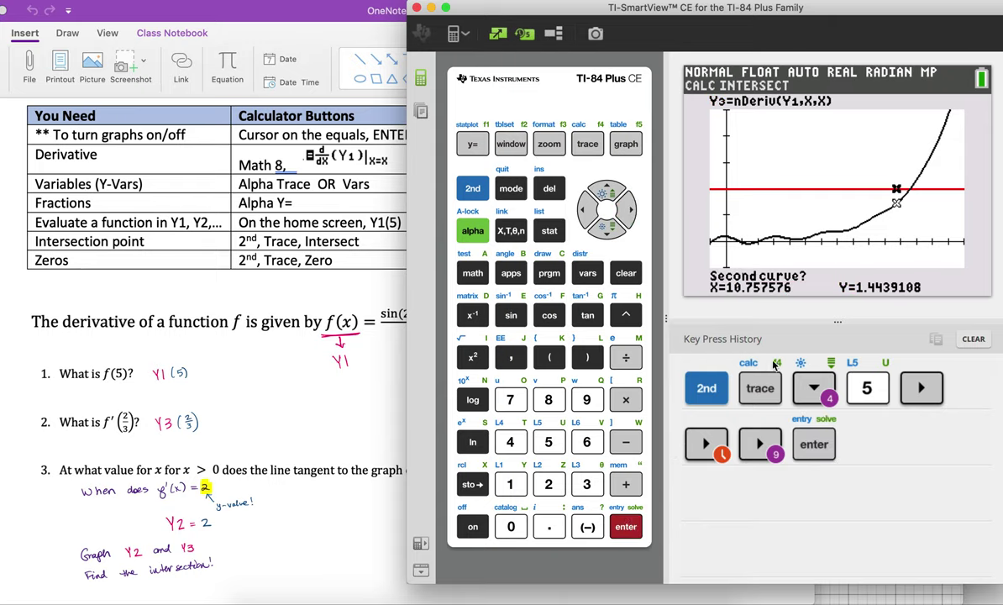
click(632, 531)
click(636, 534)
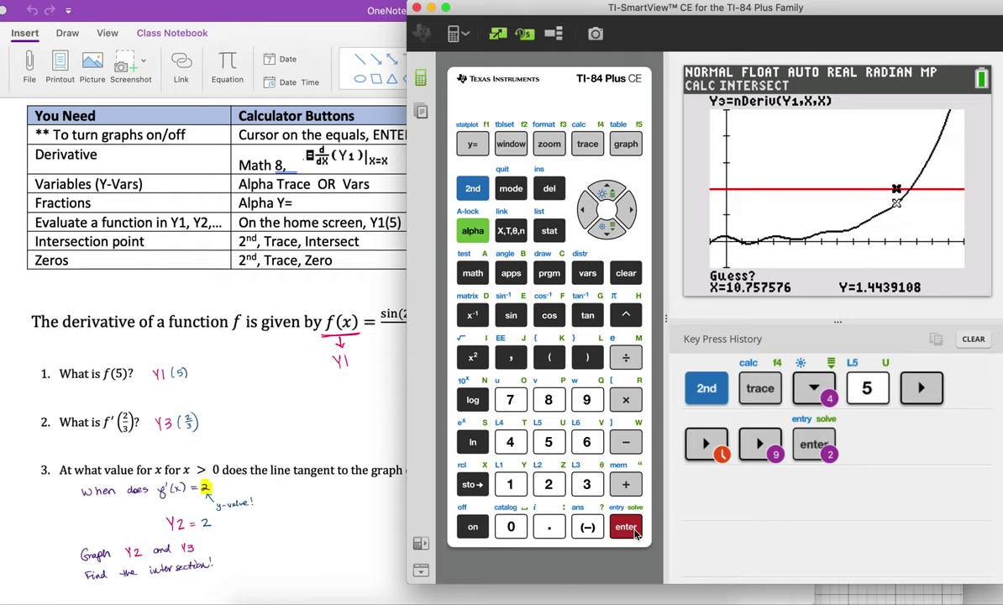
click(636, 534)
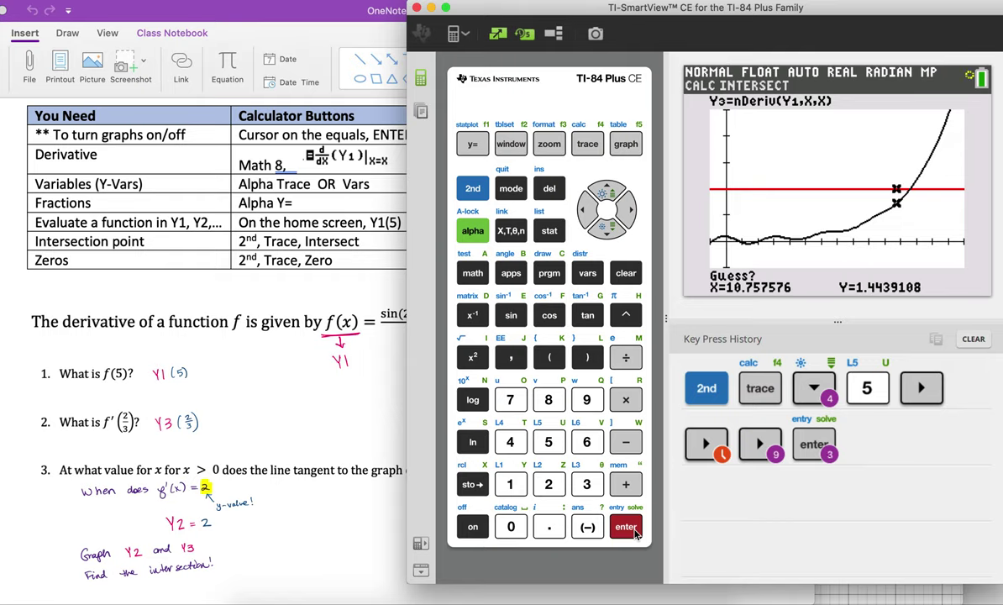